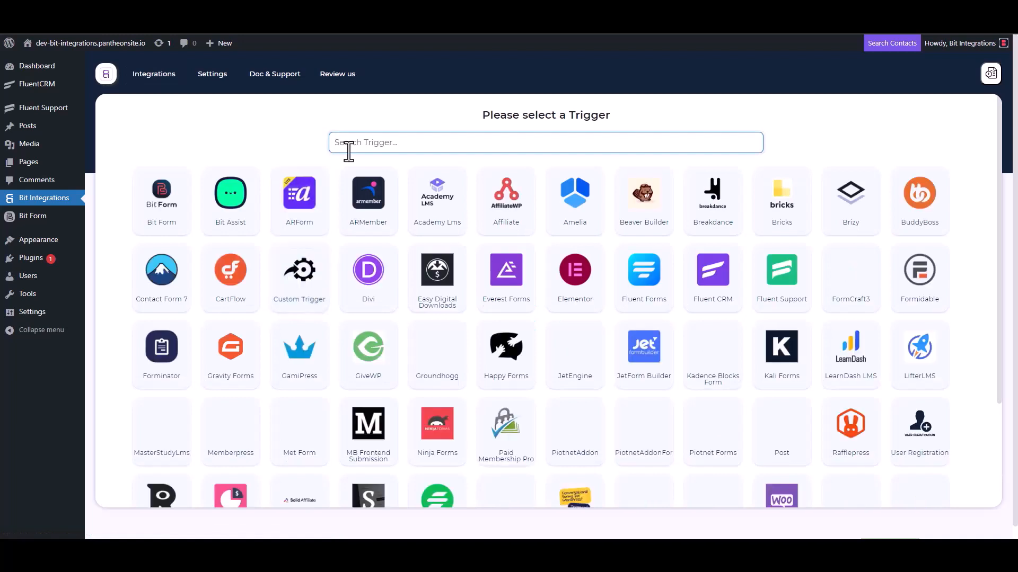
- Choose Fluent Support as the trigger, copy its webhook URL, and start fetching test data
left_click(786, 292)
left_click(724, 256)
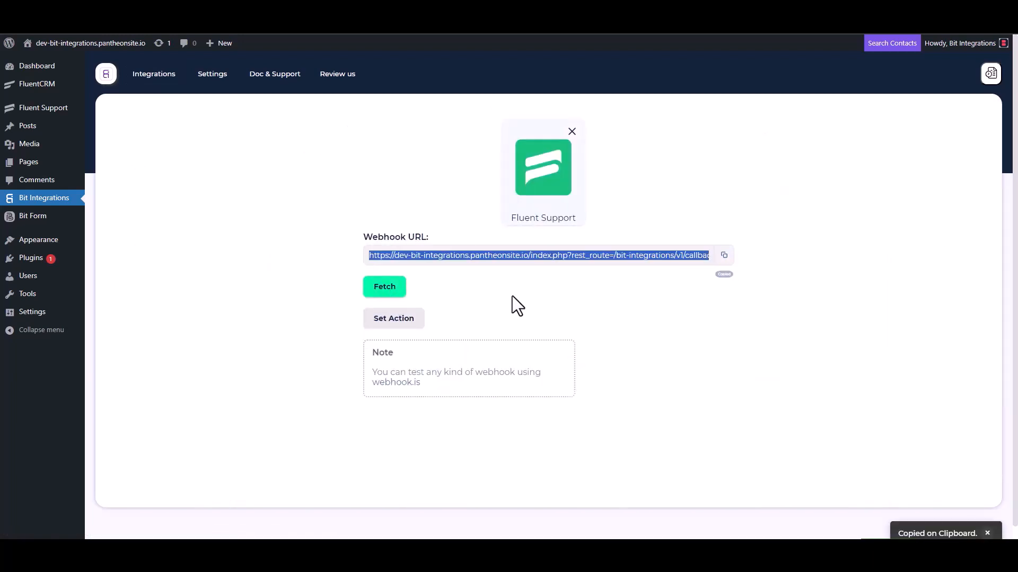
left_click(384, 291)
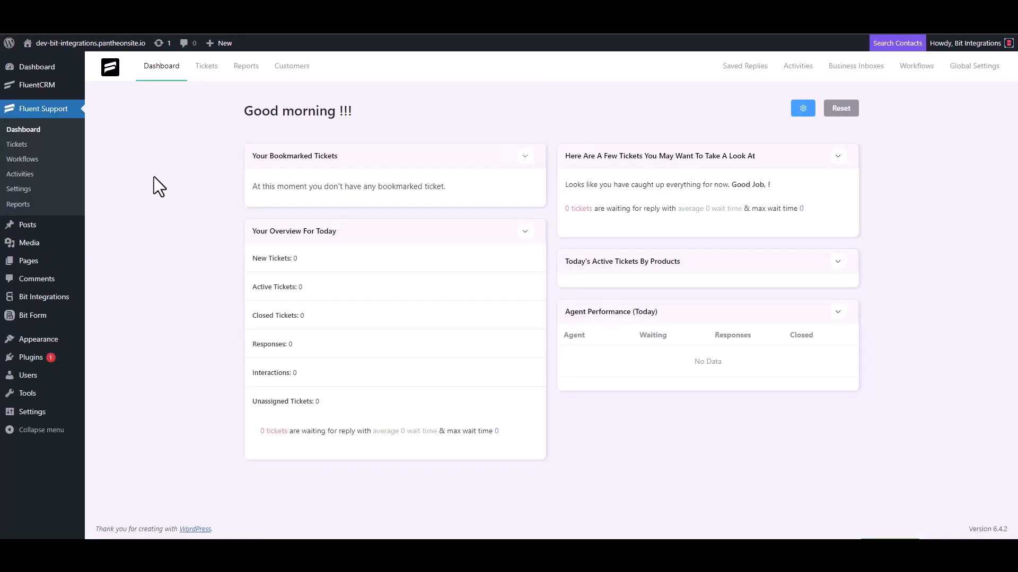
- Create an automatic Fluent Support workflow named 'Bit Integrations' and open its editor
left_click(36, 159)
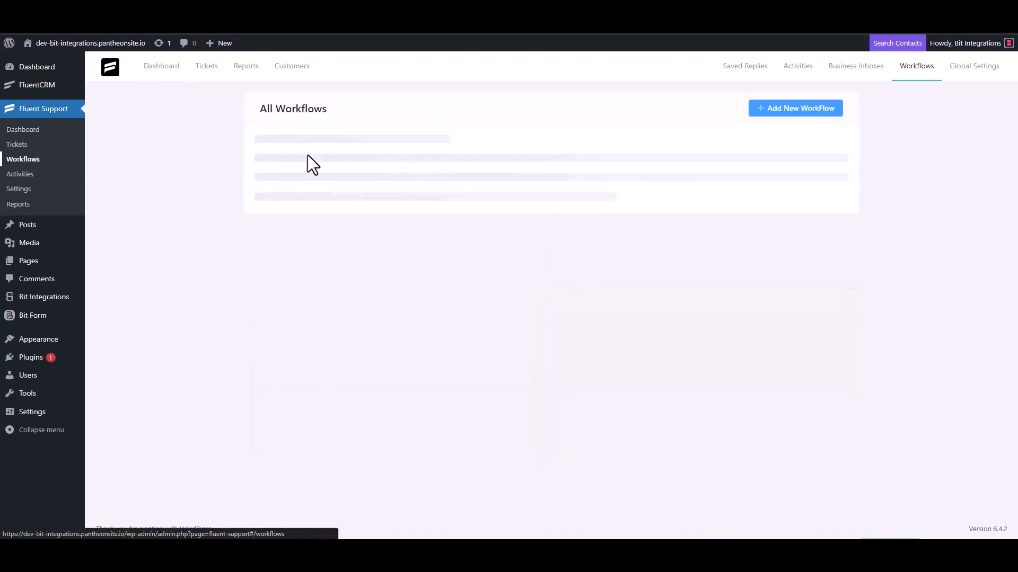
left_click(780, 110)
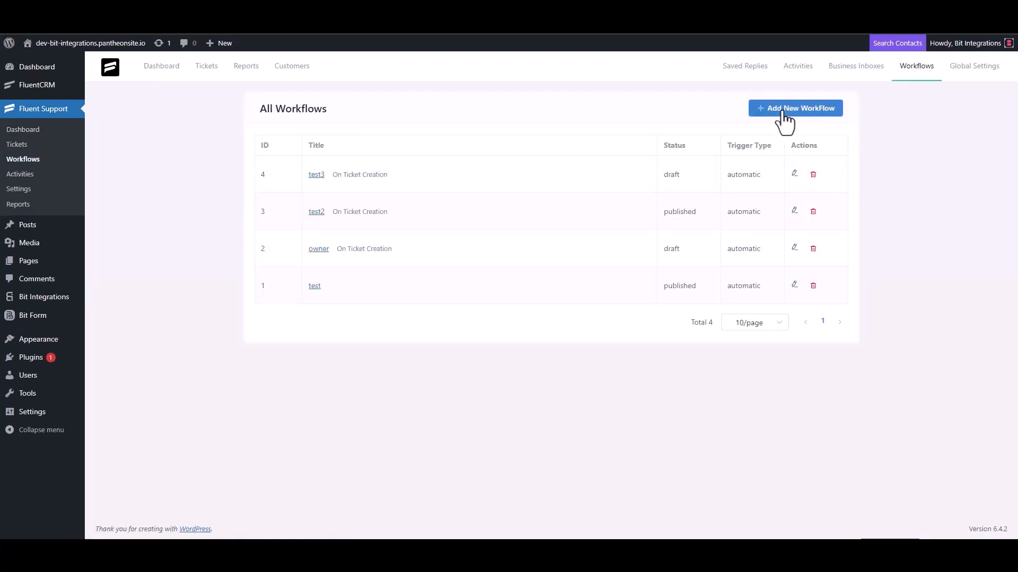
left_click(308, 128)
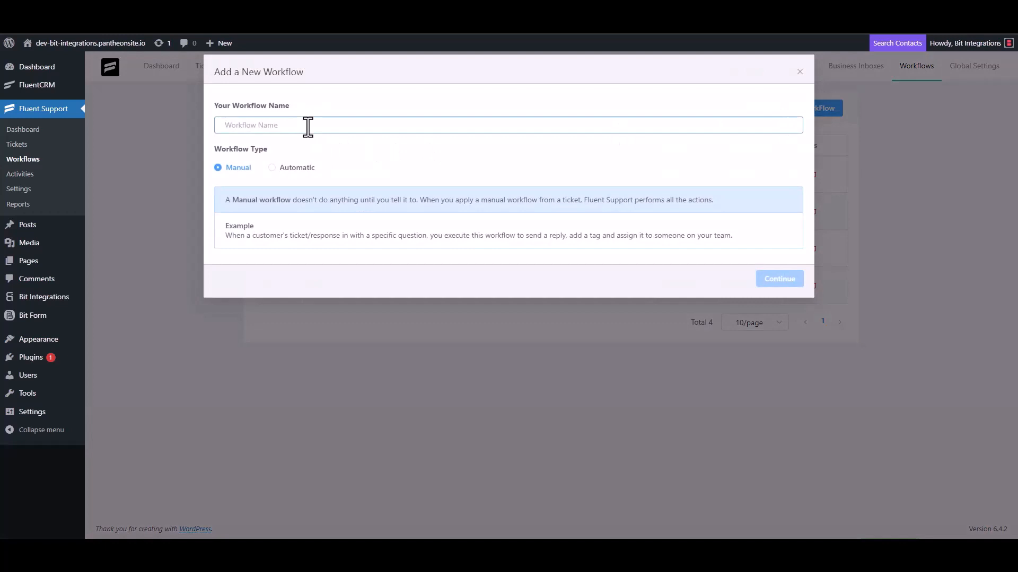
type("Bit Integrations")
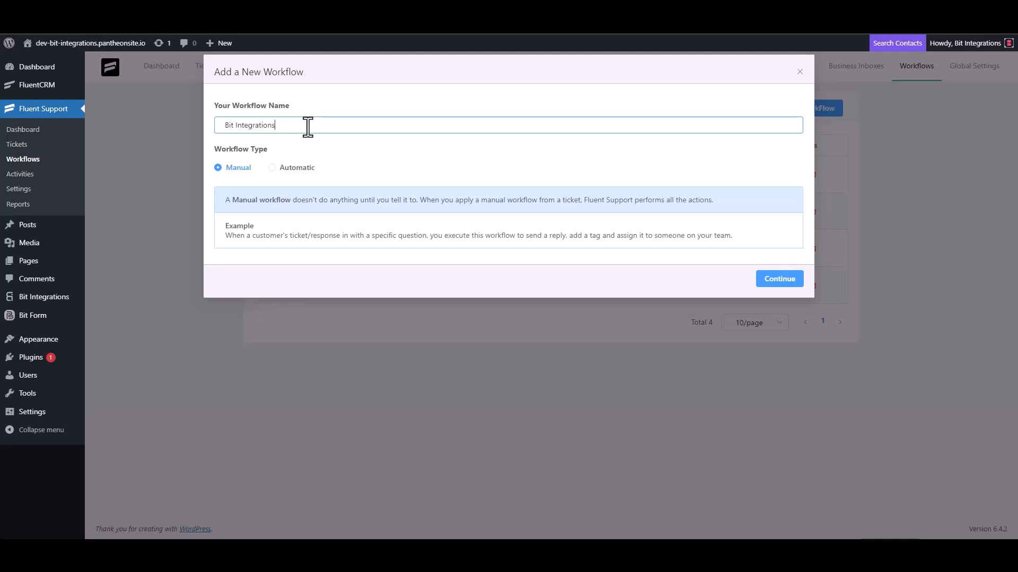
left_click(284, 169)
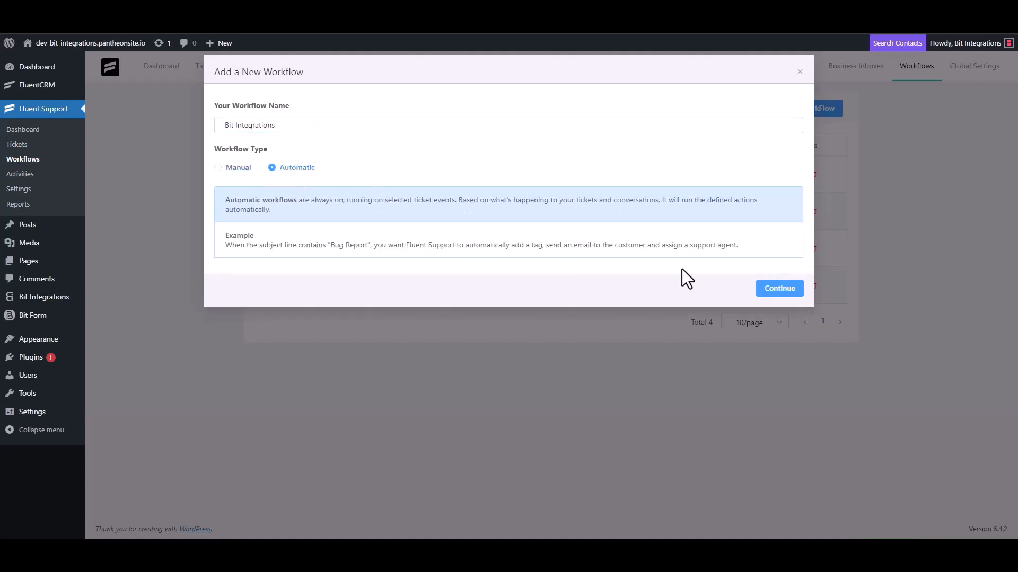
left_click(777, 291)
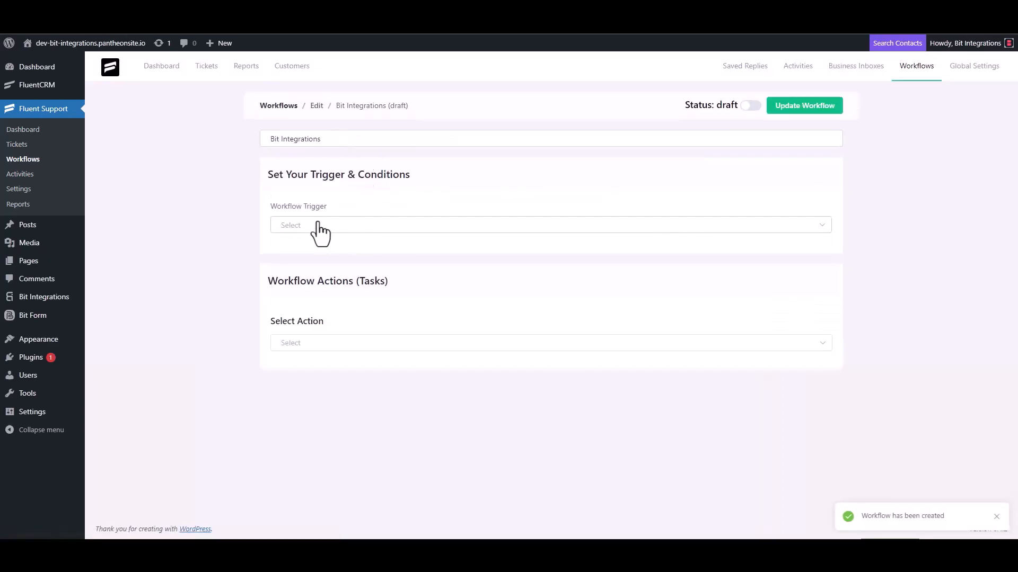
- Trigger the workflow On Ticket Creation and add an outgoing webhook action with the copied URL
left_click(317, 227)
left_click(313, 255)
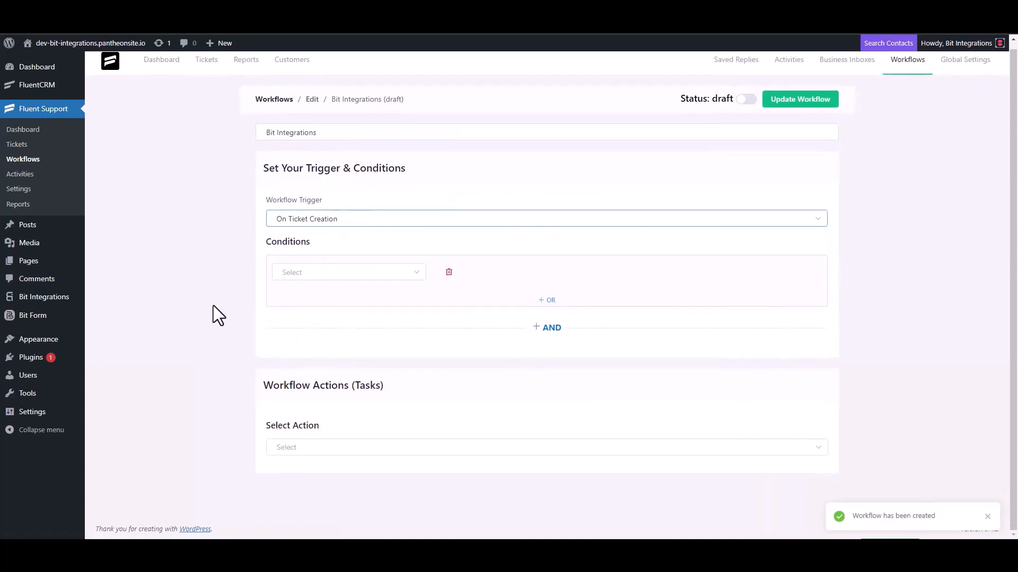
left_click(296, 445)
scroll(311, 368, "down", 4)
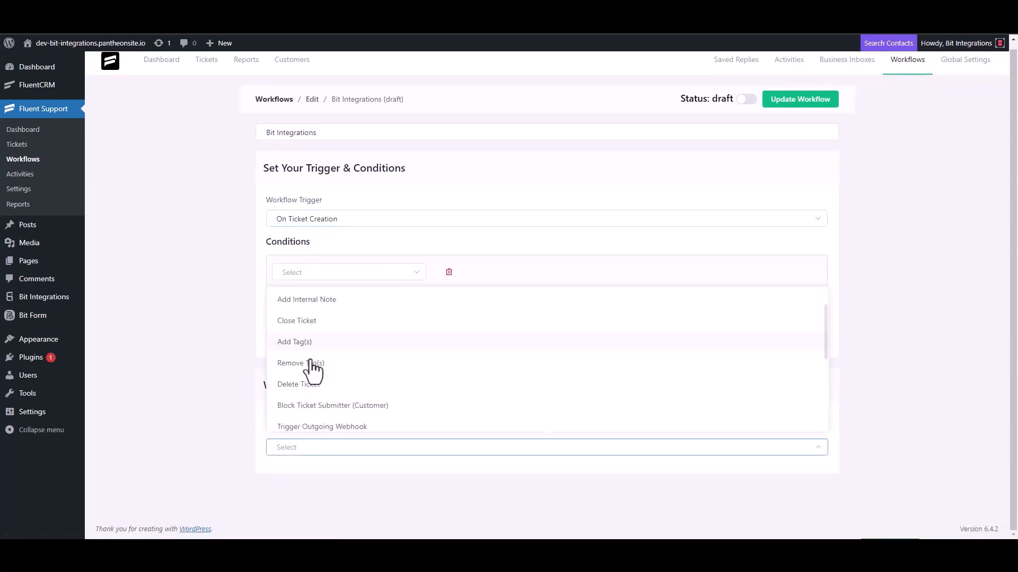
left_click(345, 301)
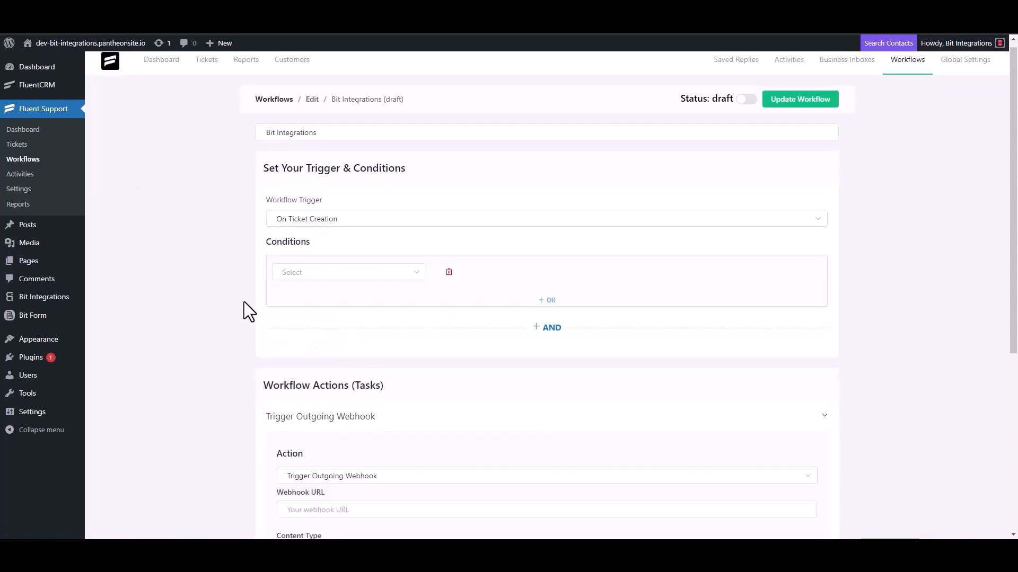
scroll(244, 301, "down", 4)
left_click(345, 300)
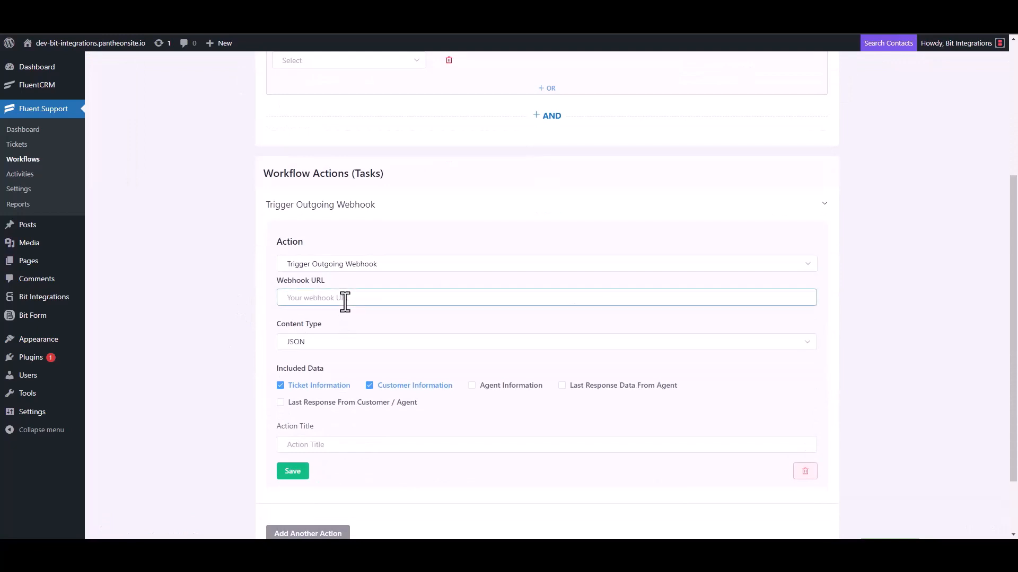
key("ctrl+v")
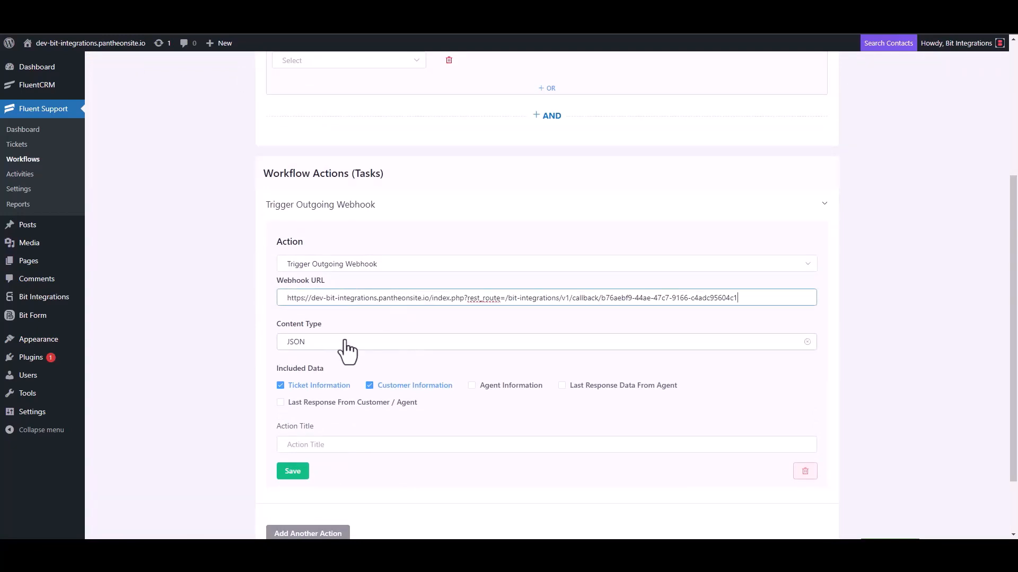
- Title the webhook action 'Bit Integrations', save it, and publish the workflow
scroll(348, 352, "down", 2)
left_click(318, 366)
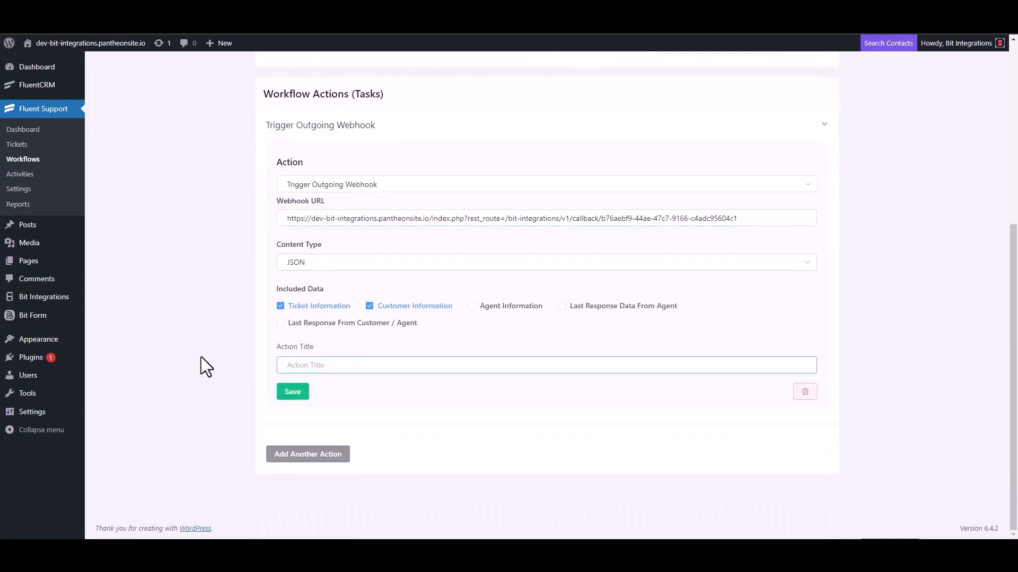
type("Bit Integrations")
left_click(289, 395)
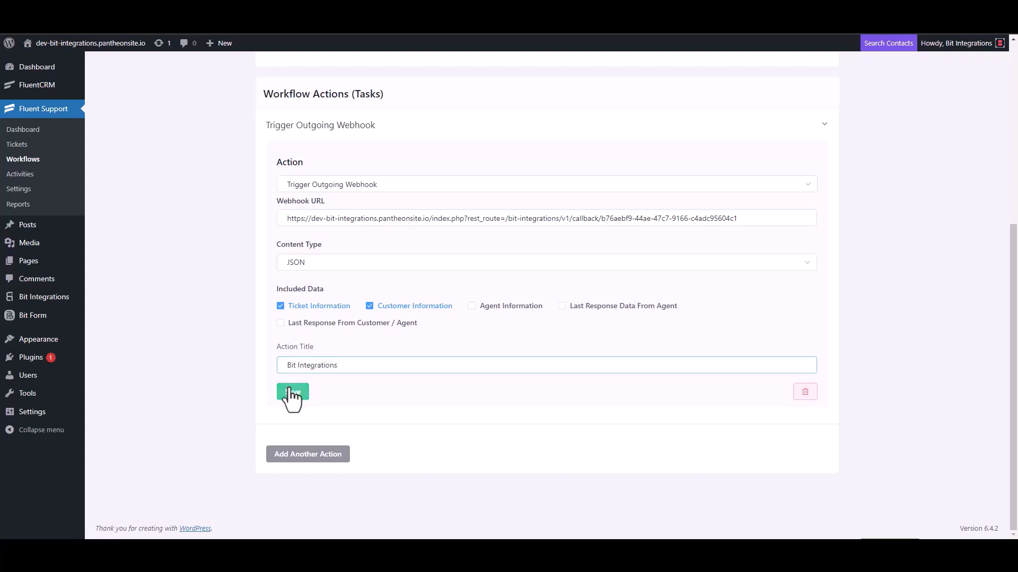
left_click(747, 98)
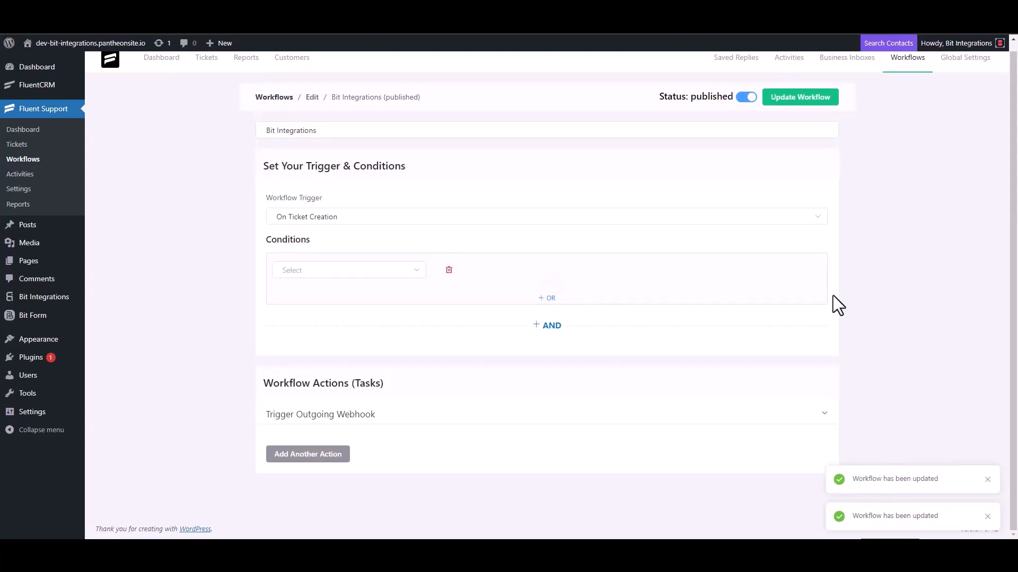
- Start a new ticket and enter a new contact's first name and e-mail
left_click(26, 149)
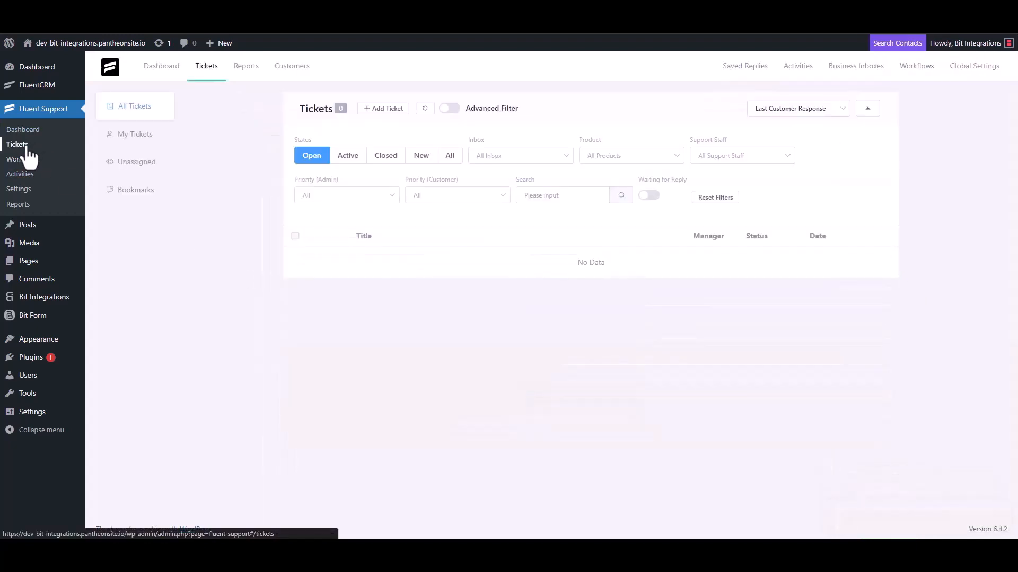
left_click(381, 108)
left_click(416, 135)
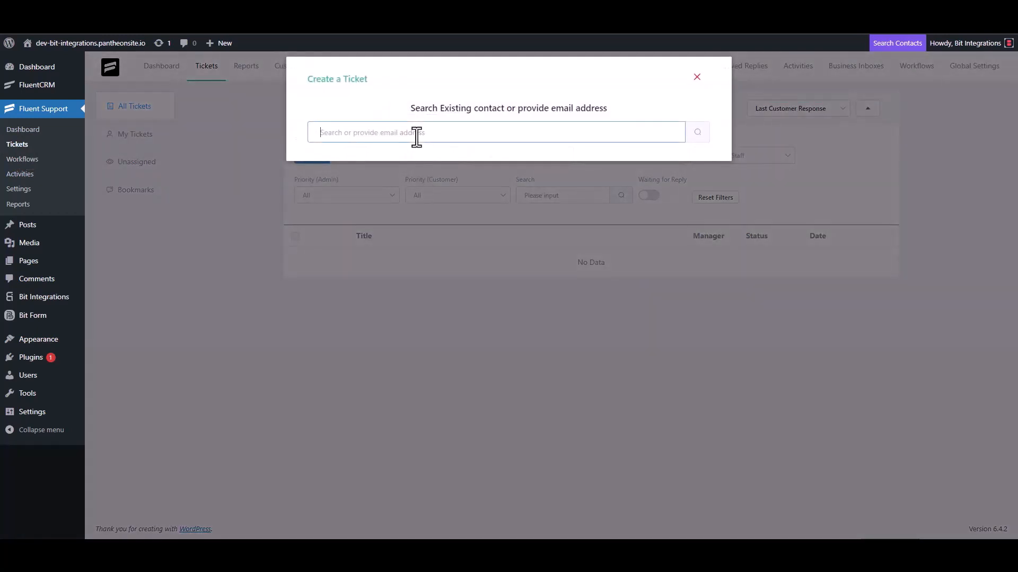
type("test@gmail.com")
left_click(696, 133)
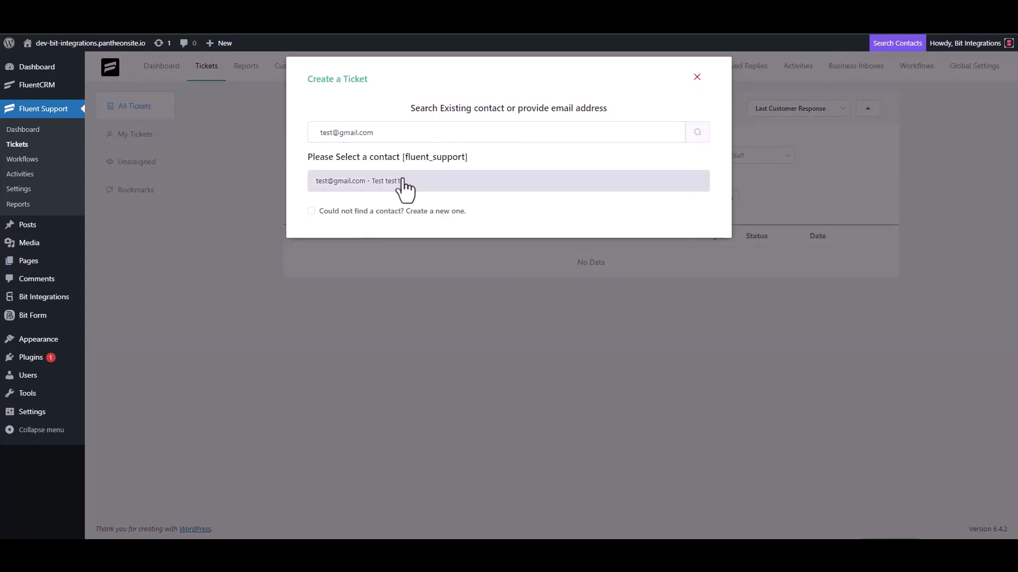
left_click(371, 211)
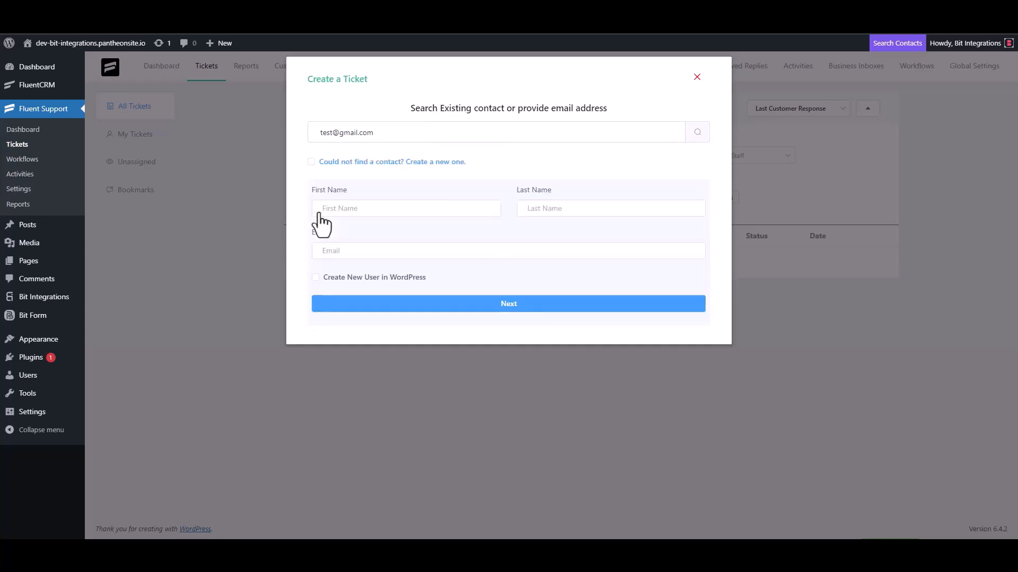
left_click(355, 210)
type("test3")
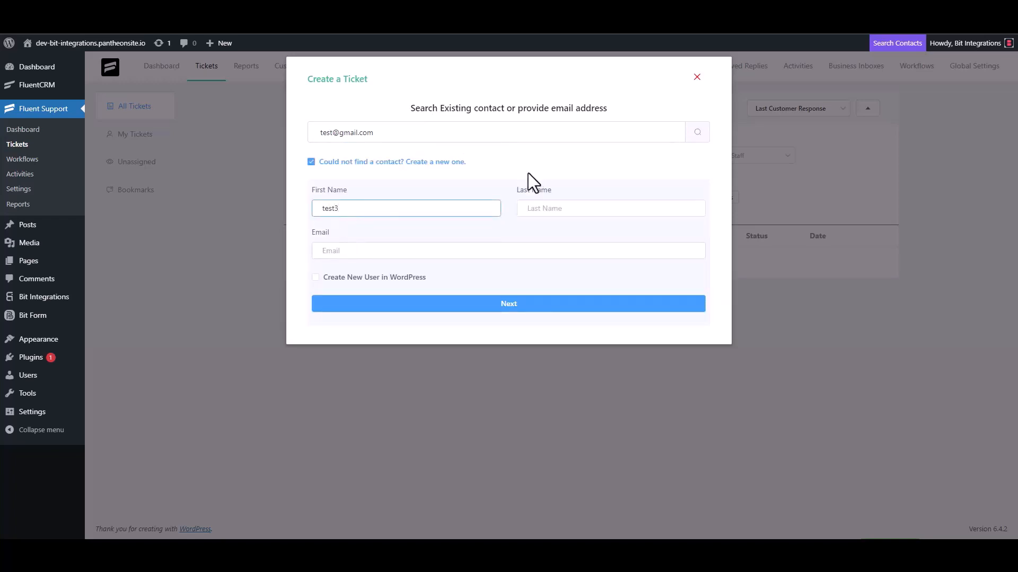
left_click(361, 253)
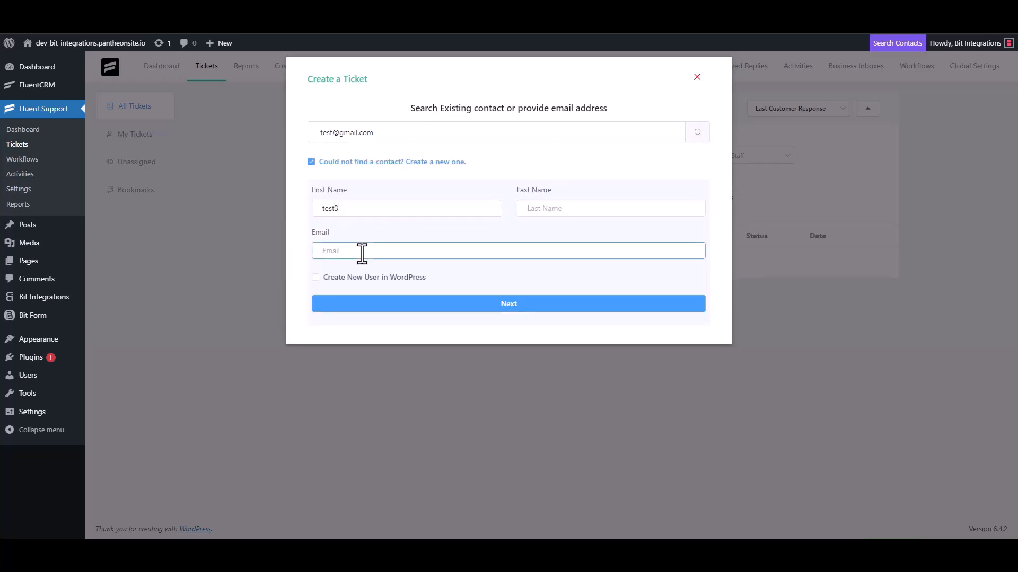
type("test3@gmail.com")
left_click(519, 304)
- Give the ticket subject 'test' and details 'test', and create it
left_click(370, 190)
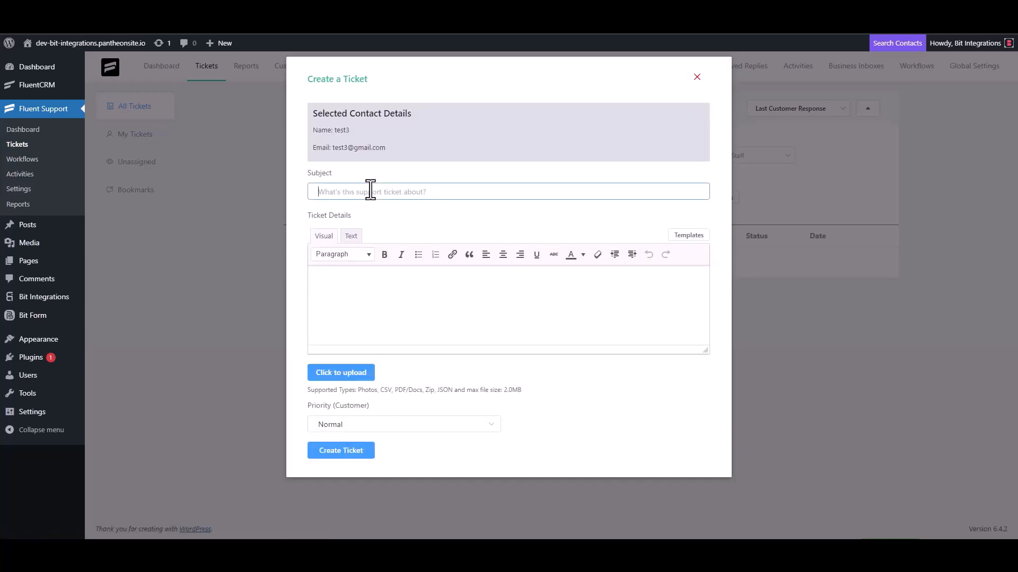
type("test")
left_click(359, 284)
type("test")
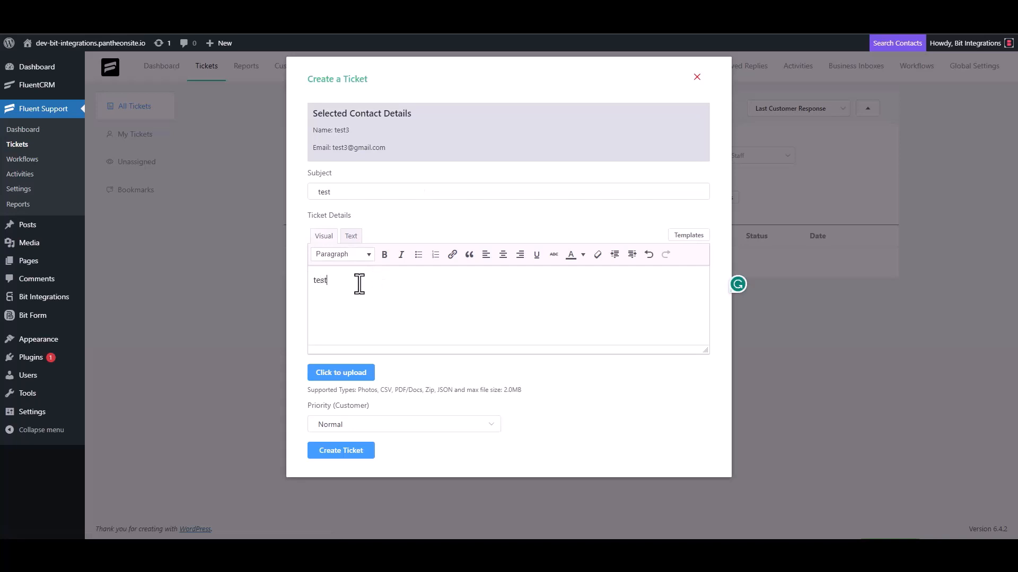
left_click(347, 451)
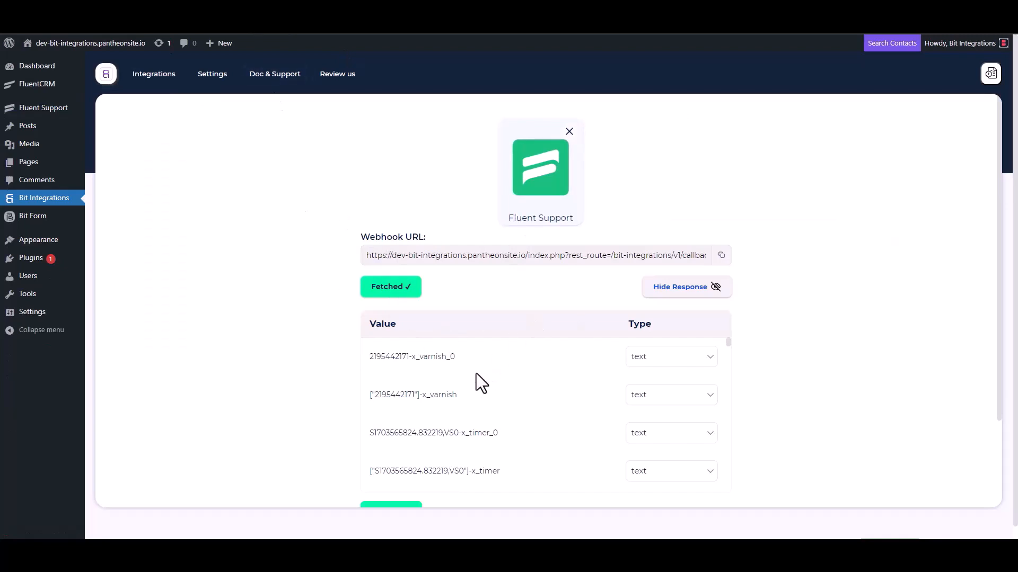
- Review the fetched ticket values and types, then proceed to choosing an action
scroll(472, 373, "down", 5)
scroll(331, 408, "down", 3)
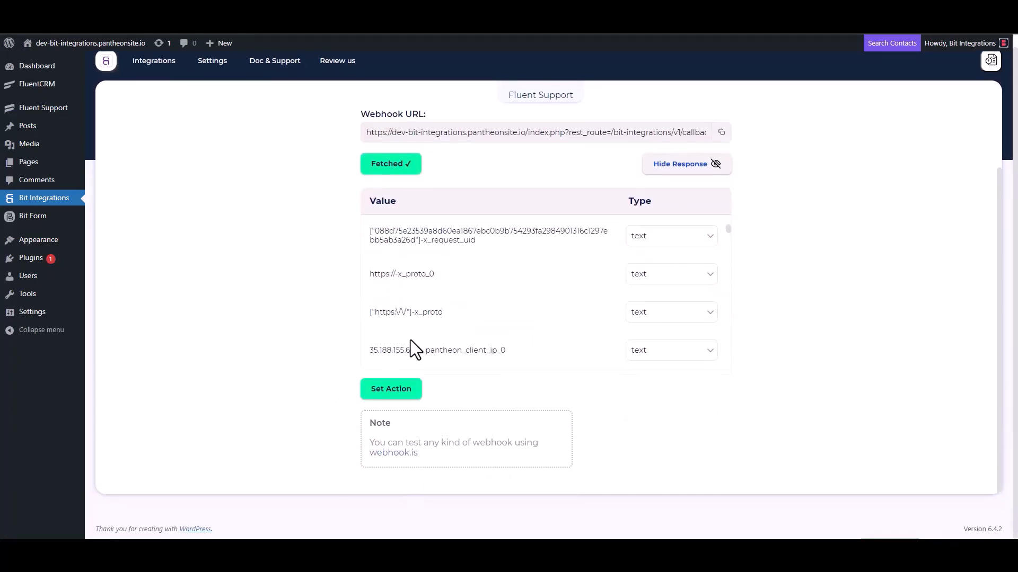
scroll(472, 286, "down", 5)
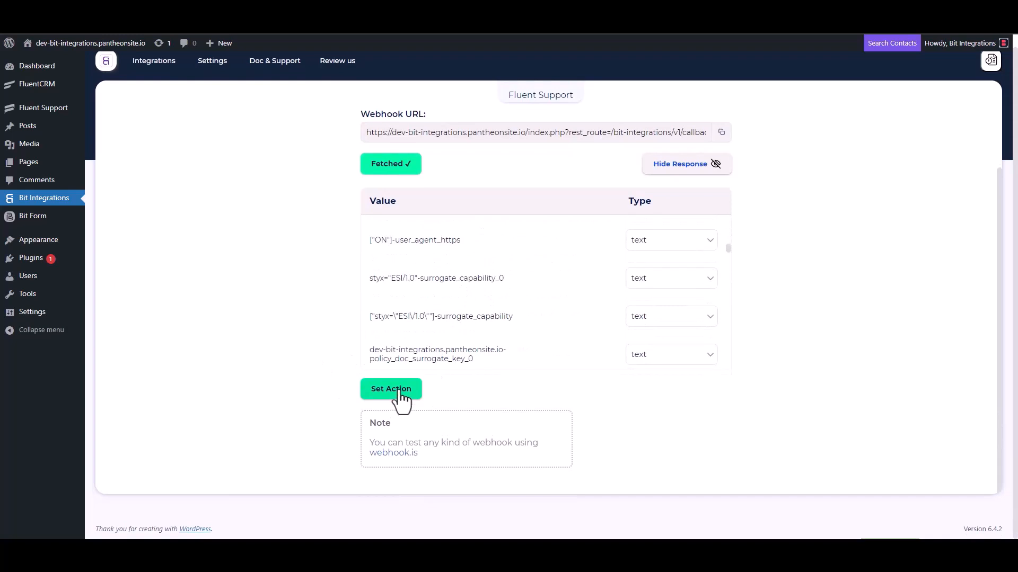
left_click(399, 392)
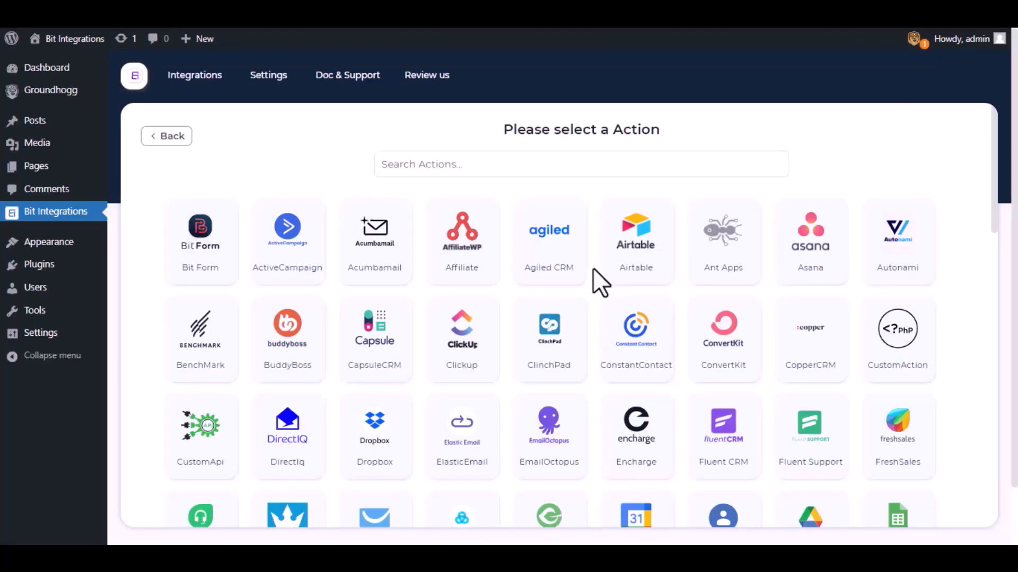
- Pick Groundhogg as the action app and review its default integration name
left_click(597, 166)
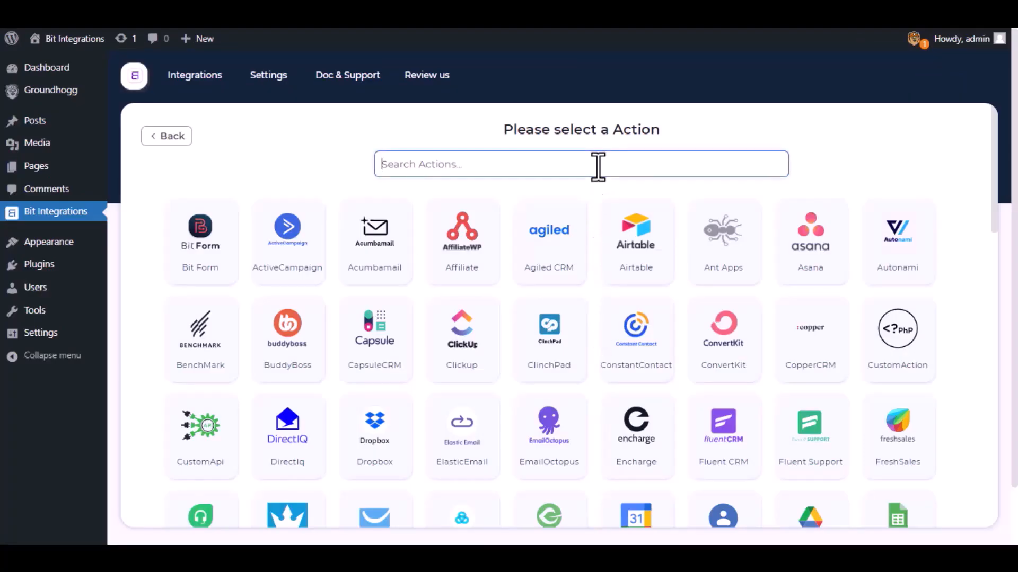
type("Grou")
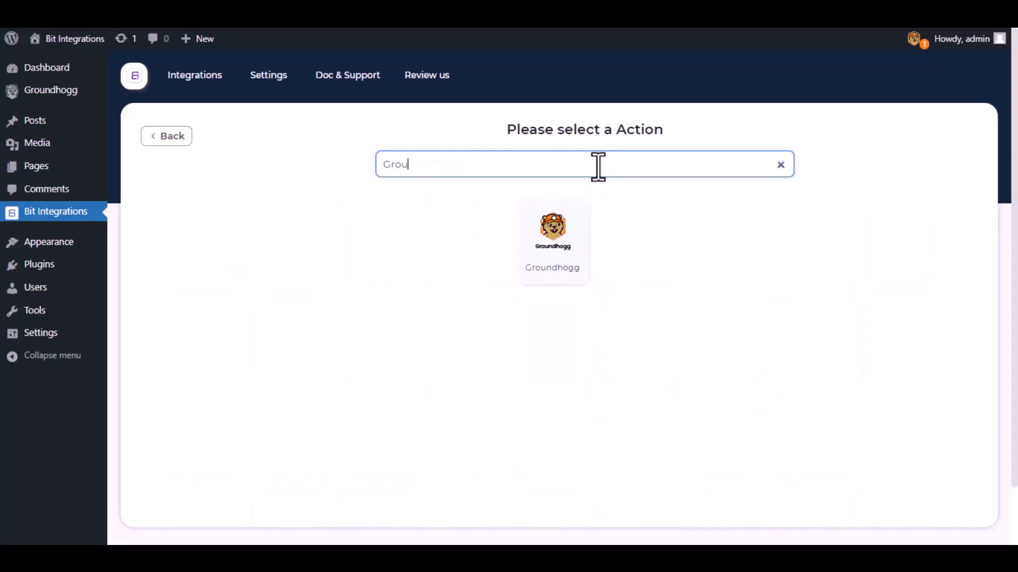
type("n")
left_click(563, 271)
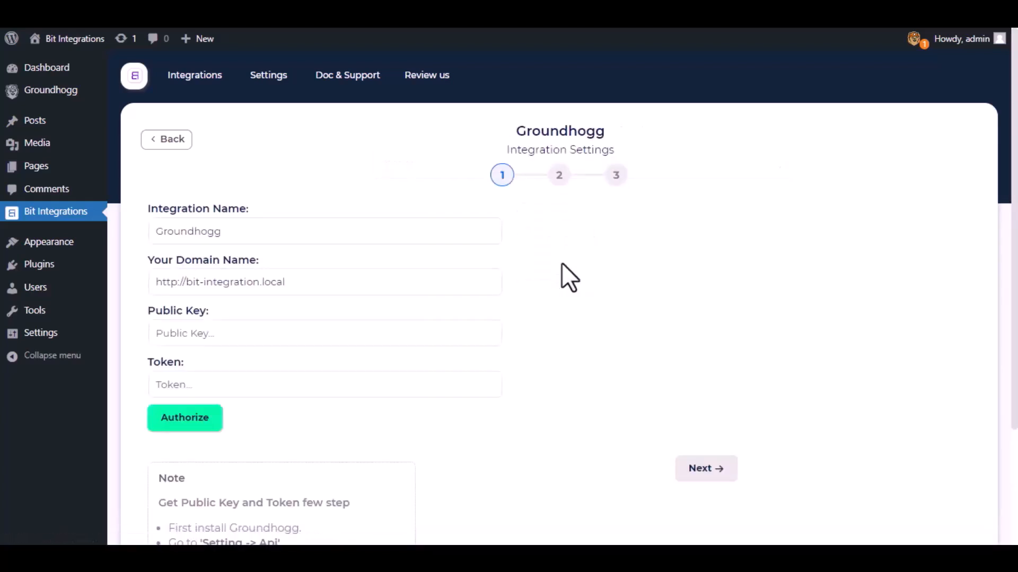
left_click_drag(243, 227, 142, 233)
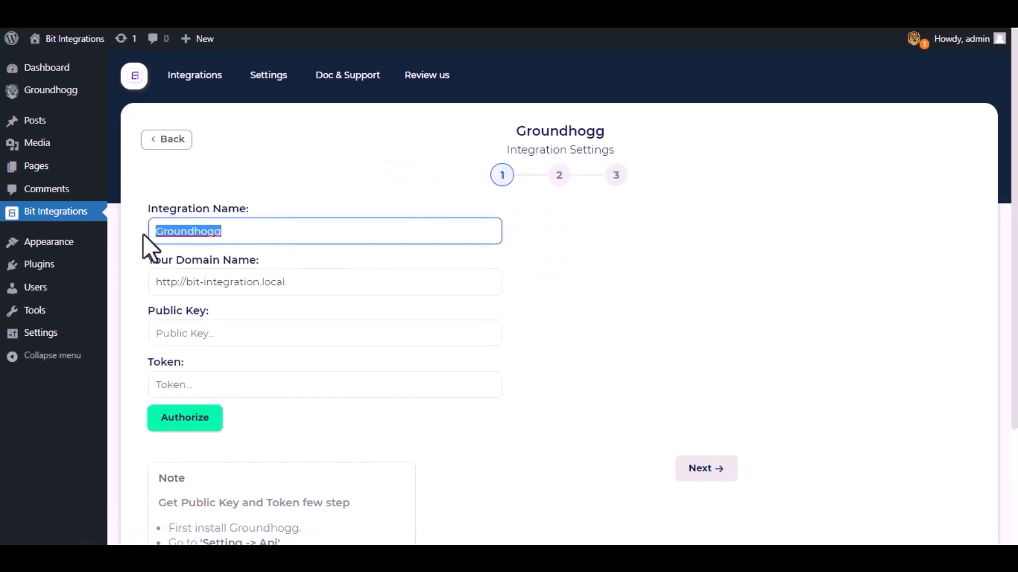
left_click(139, 234)
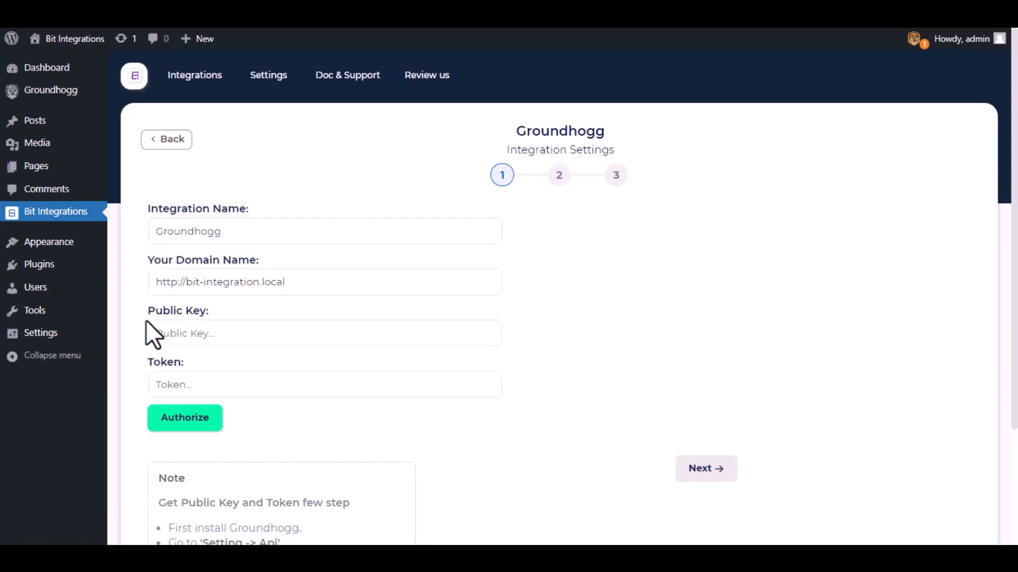
scroll(146, 322, "down", 3)
- Read the note on getting the key and token, then open Groundhogg's Settings
left_click_drag(158, 354, 339, 413)
left_click(329, 423)
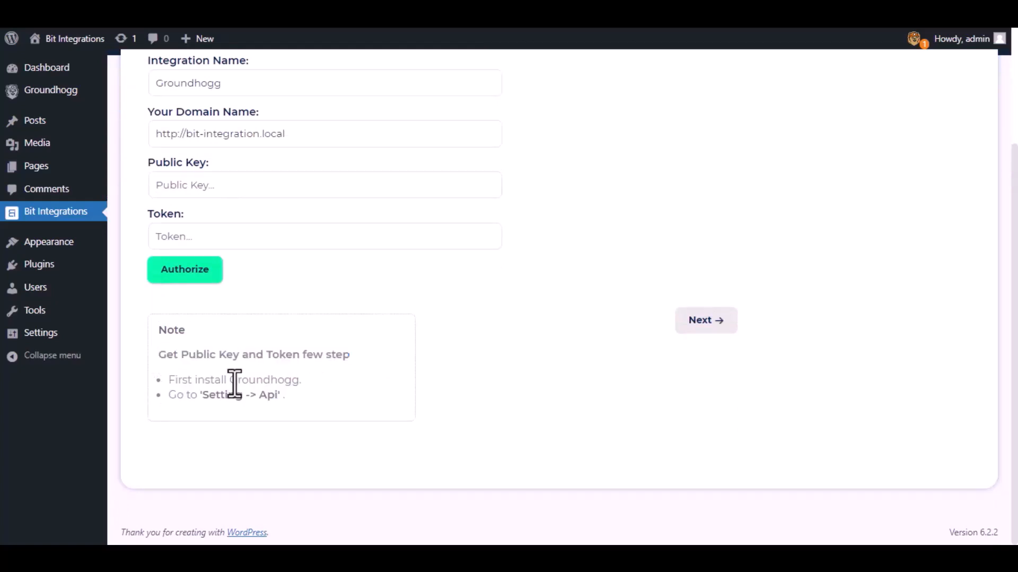
left_click(114, 13)
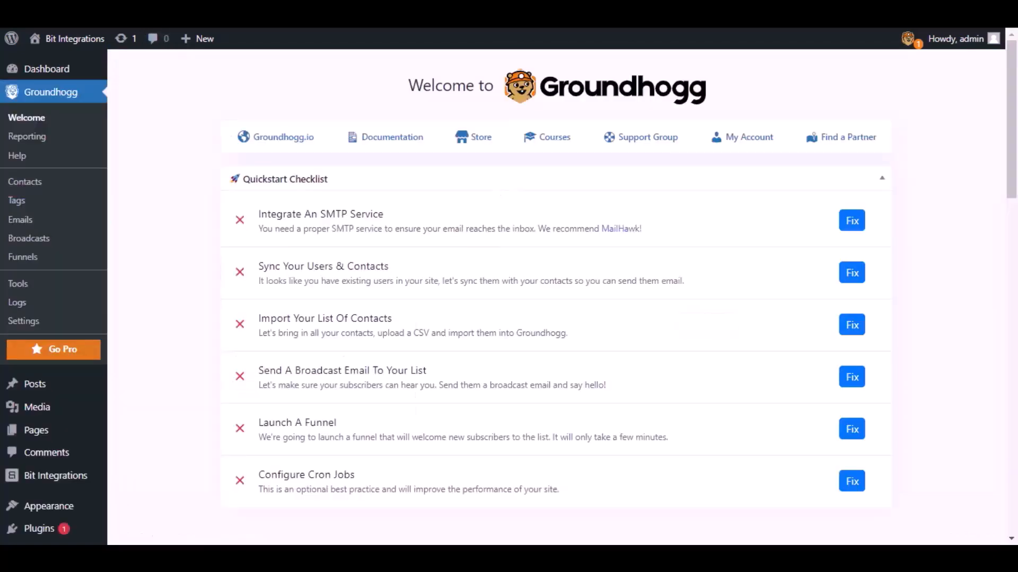
left_click(44, 324)
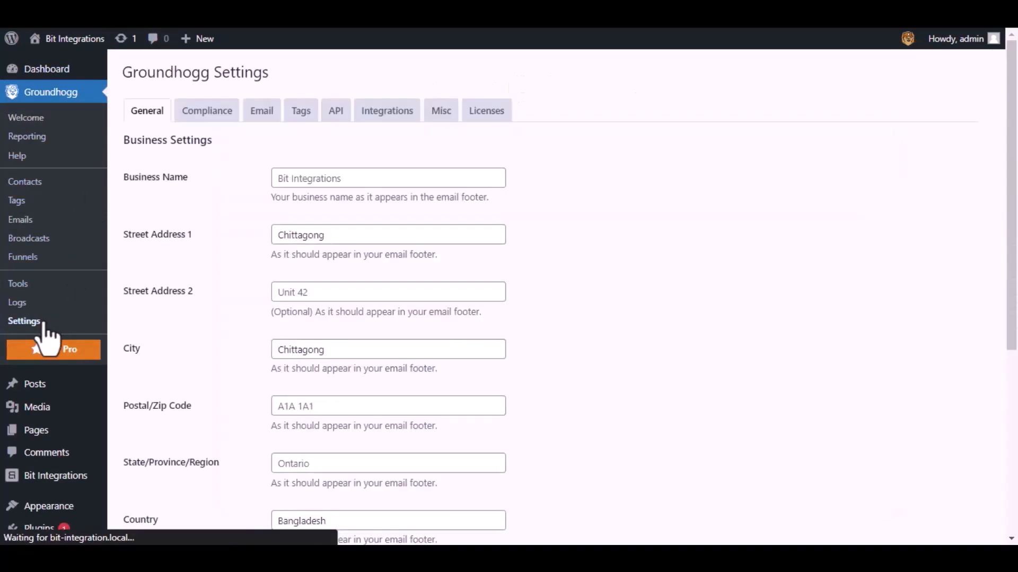
- Generate a new Groundhogg API key for the admin user and select its public key
left_click(339, 109)
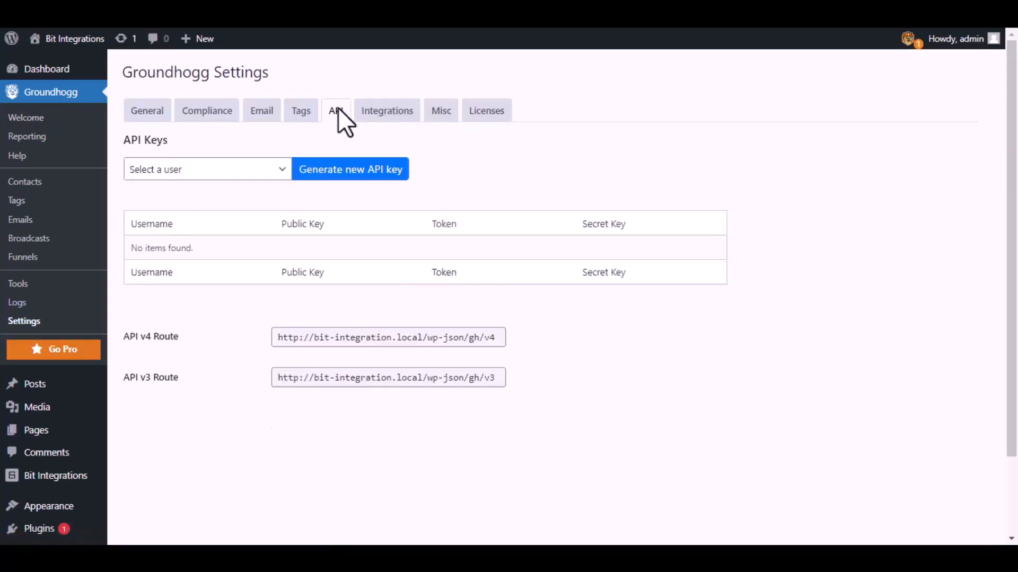
left_click(272, 174)
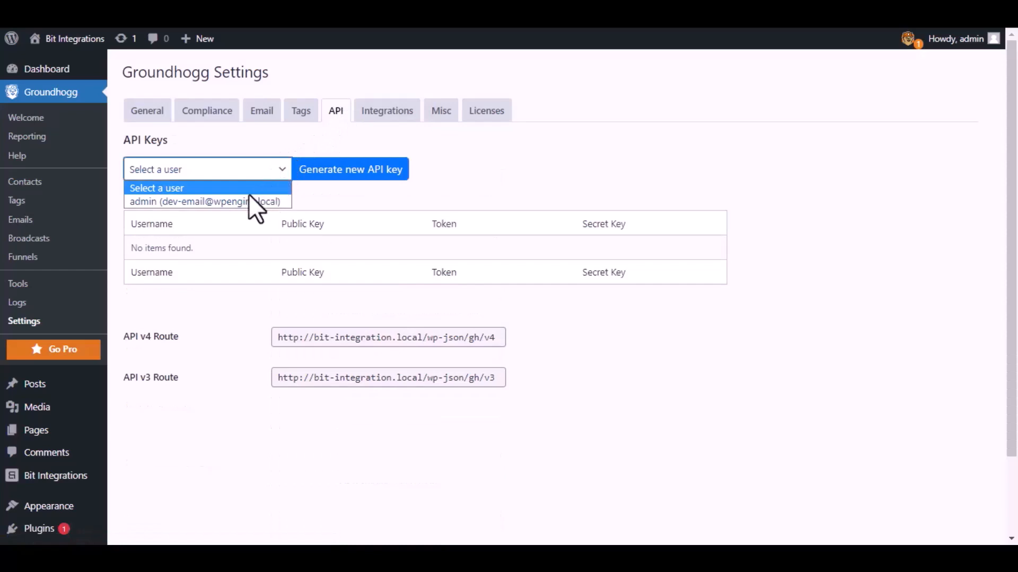
left_click(249, 201)
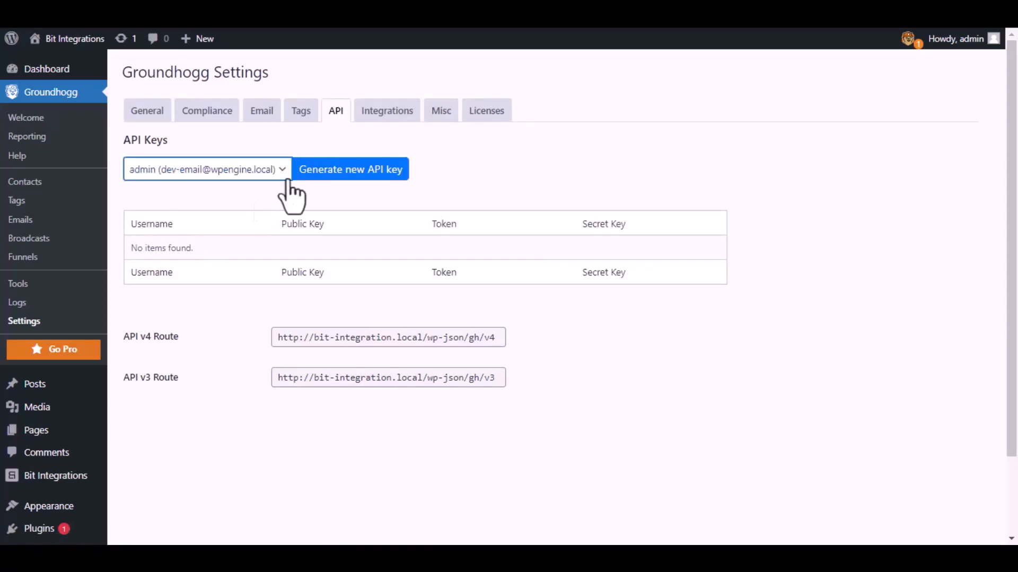
left_click(351, 172)
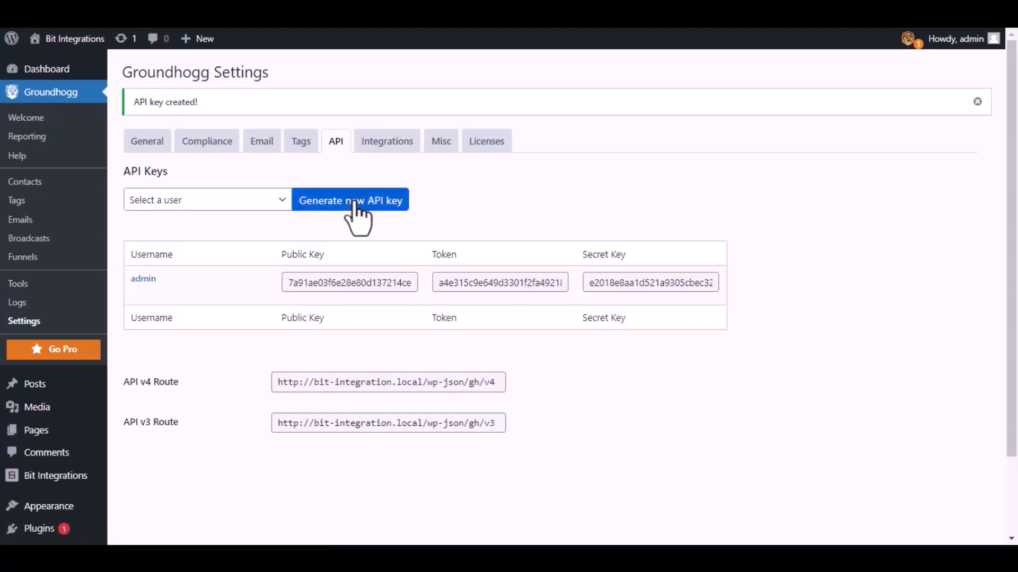
left_click(361, 283)
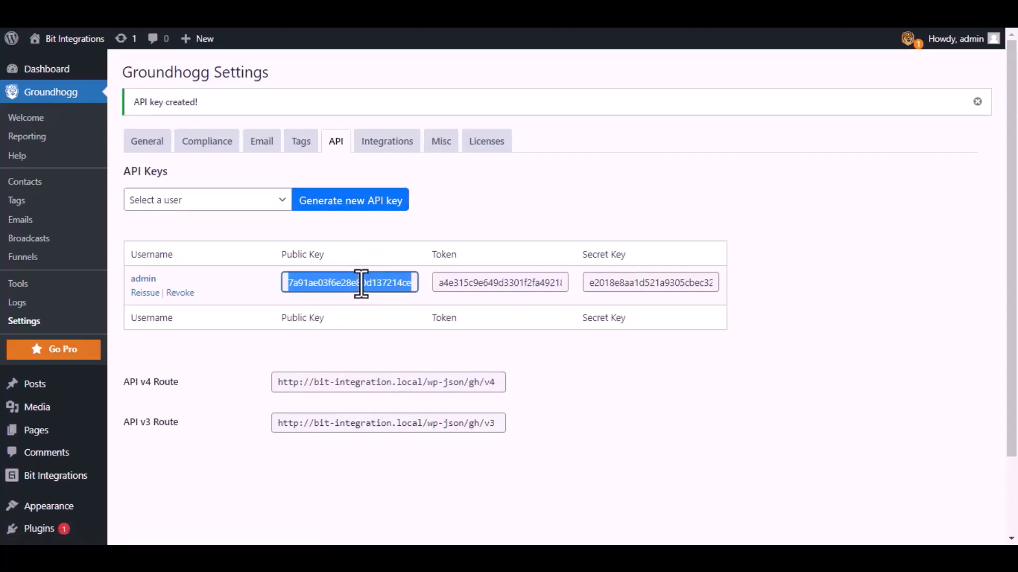
- Paste the Groundhogg public key and token, authorize the connection, and continue to actions
left_click(290, 11)
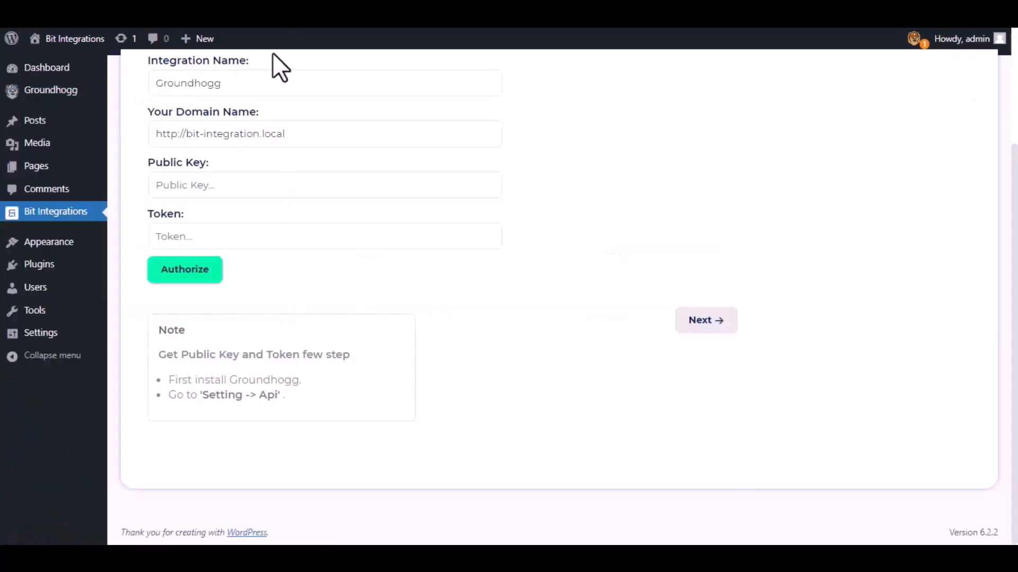
left_click(273, 183)
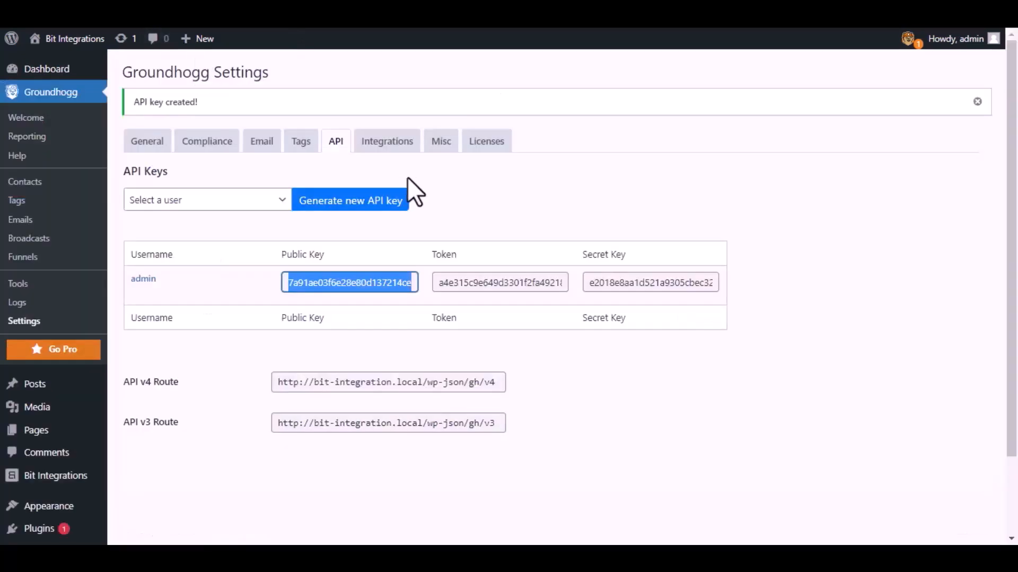
double_click(483, 281)
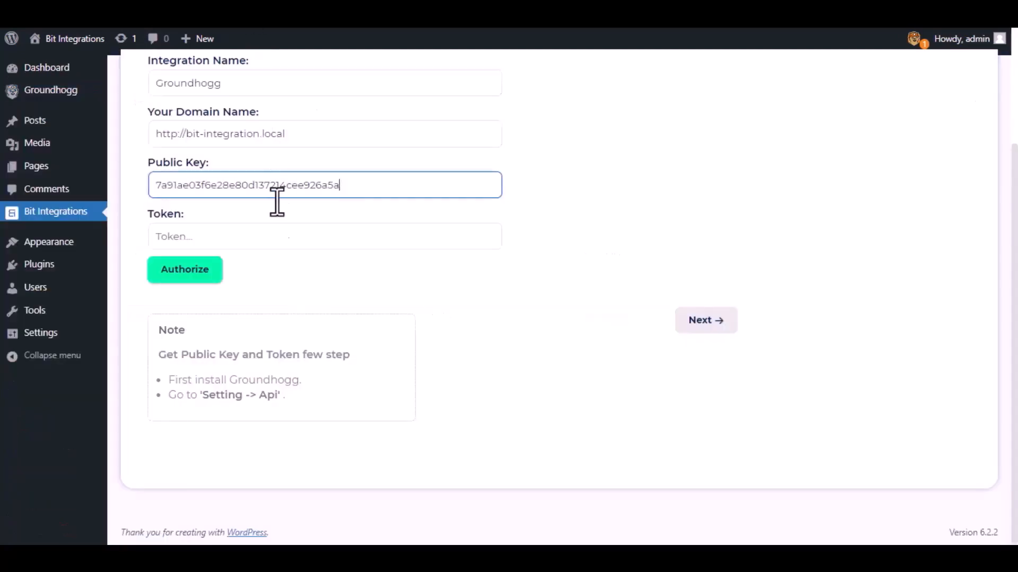
left_click(274, 238)
key("ctrl+v")
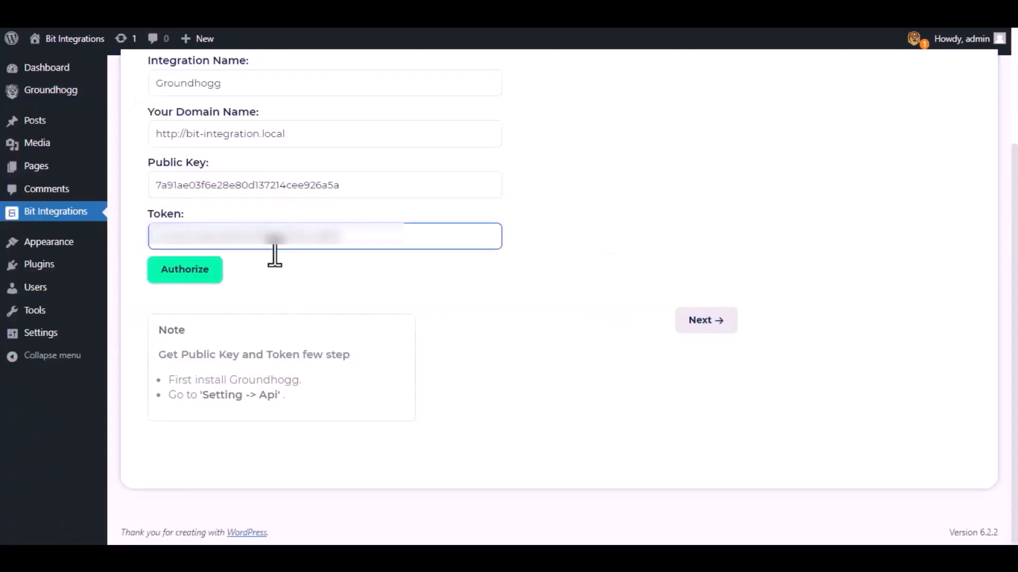
left_click(178, 286)
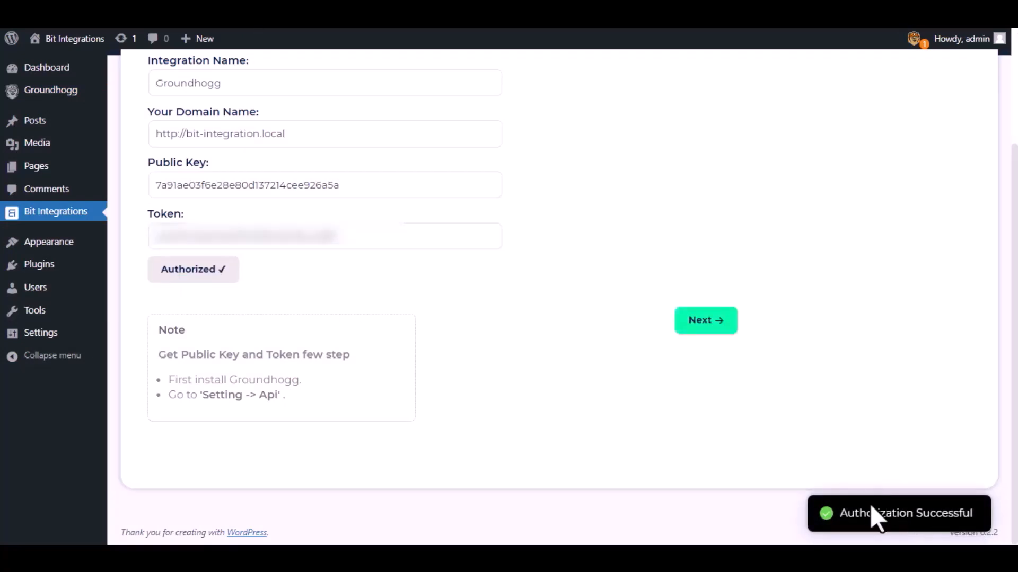
left_click(705, 320)
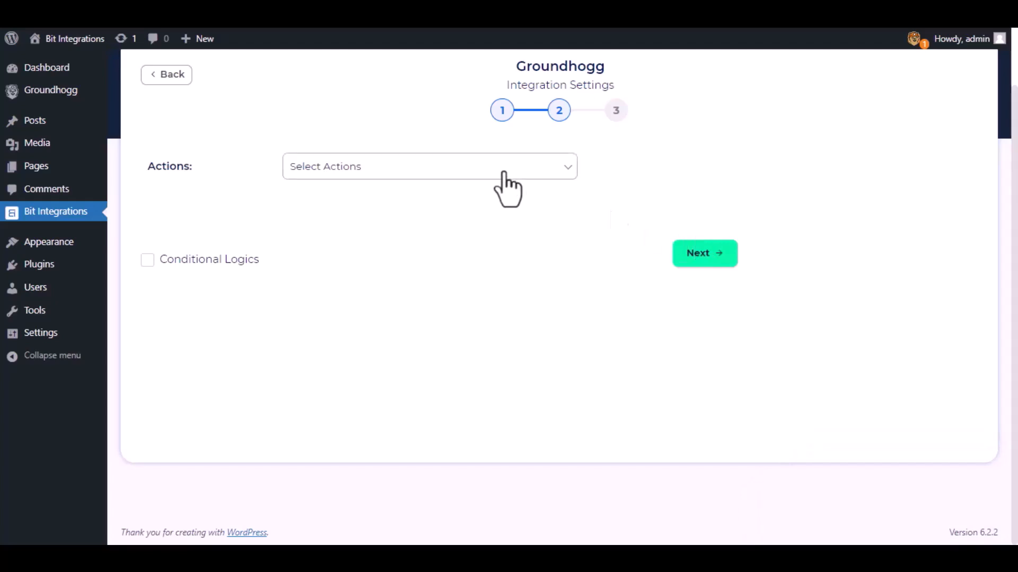
- Choose the Create Contact action and map the Email field
left_click(483, 169)
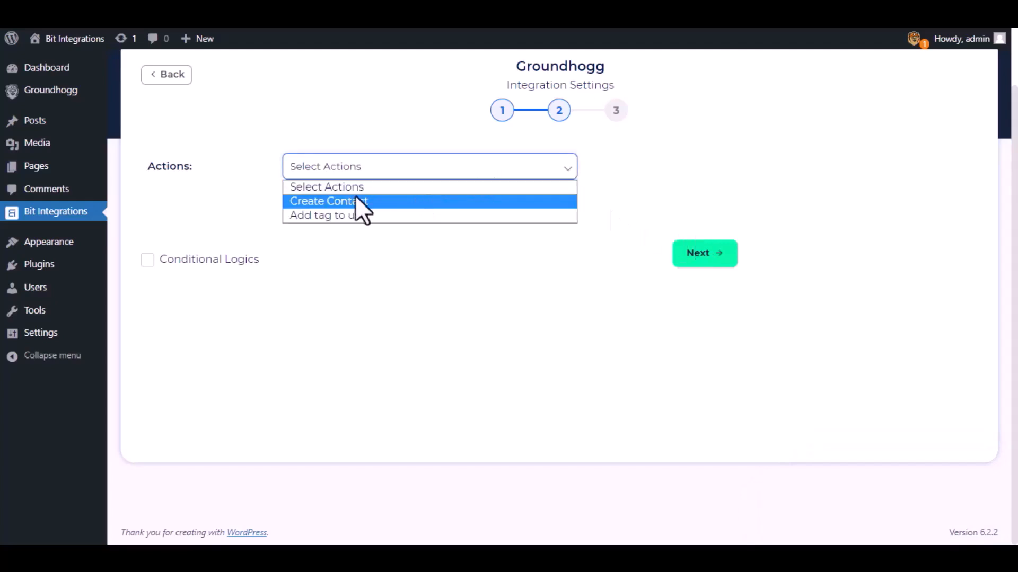
left_click(341, 200)
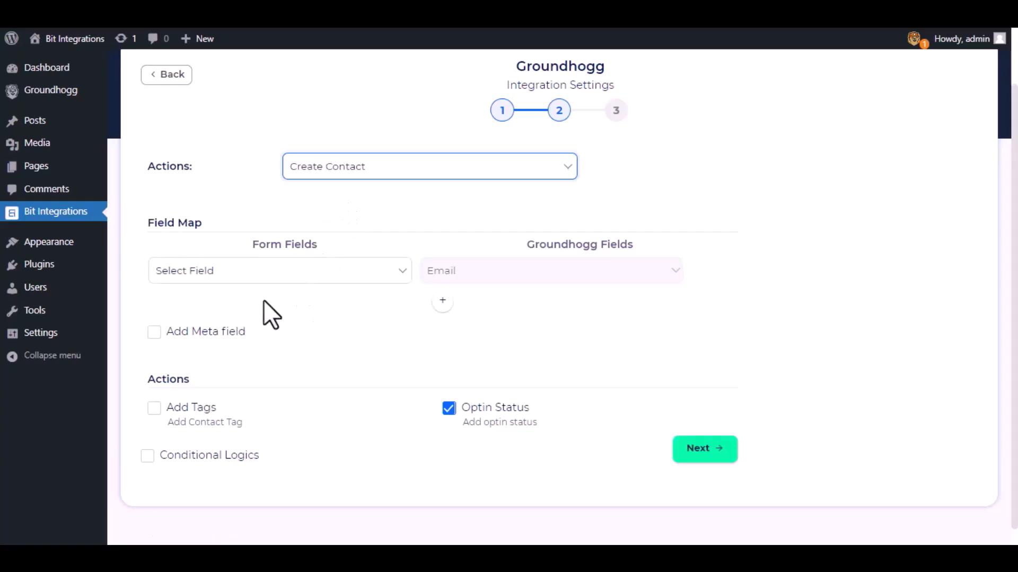
left_click(287, 275)
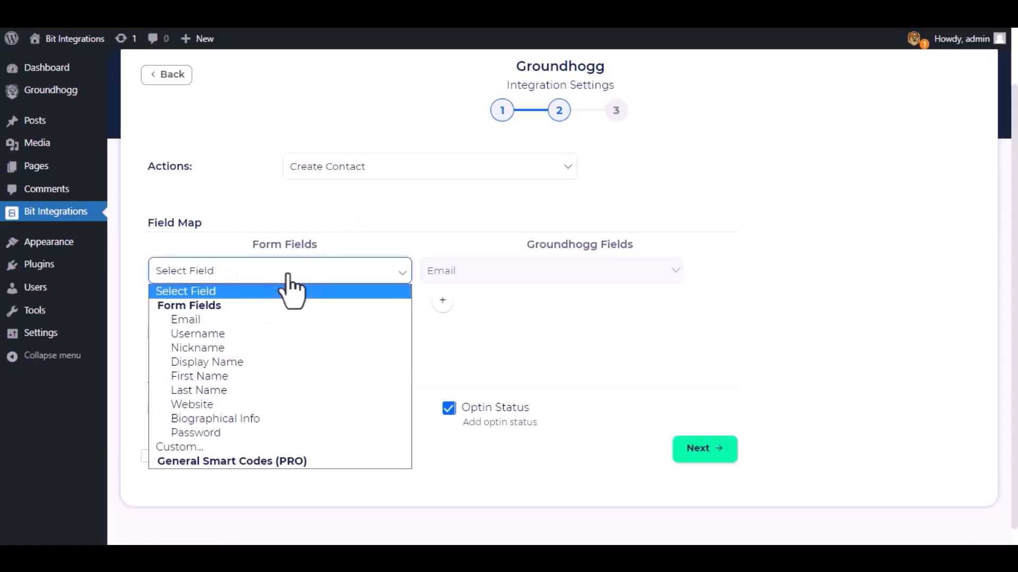
left_click(286, 319)
- Add mapping rows for First Name and Last Name
left_click(443, 300)
left_click(432, 304)
left_click(432, 338)
left_click(363, 305)
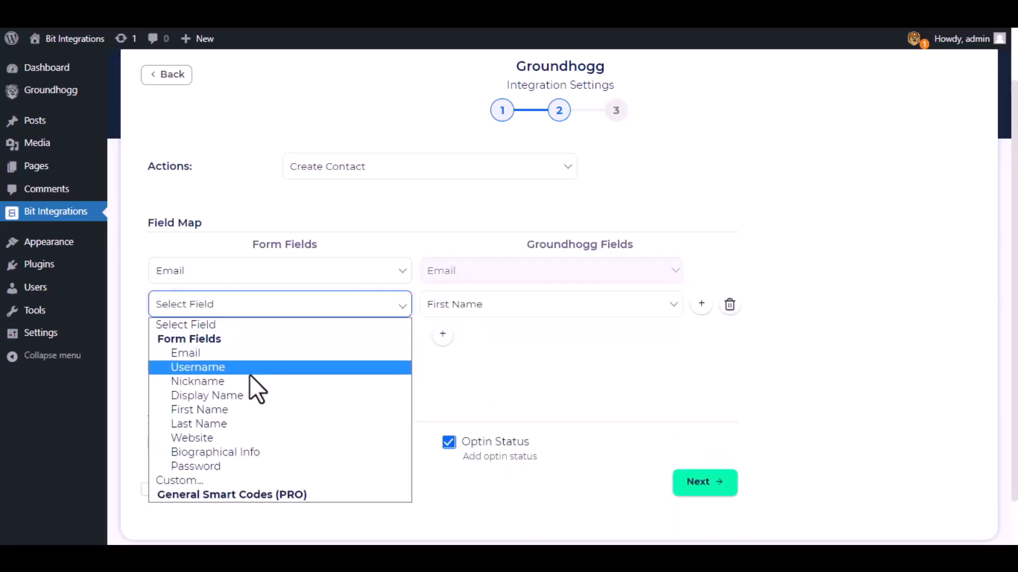
left_click(245, 408)
left_click(443, 334)
left_click(447, 339)
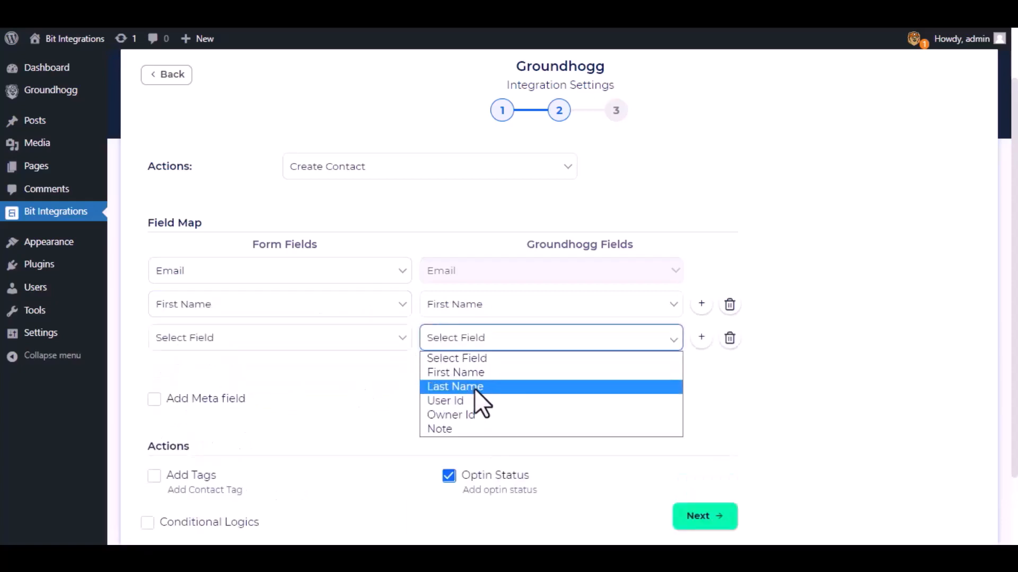
left_click(475, 389)
left_click(357, 342)
left_click(249, 456)
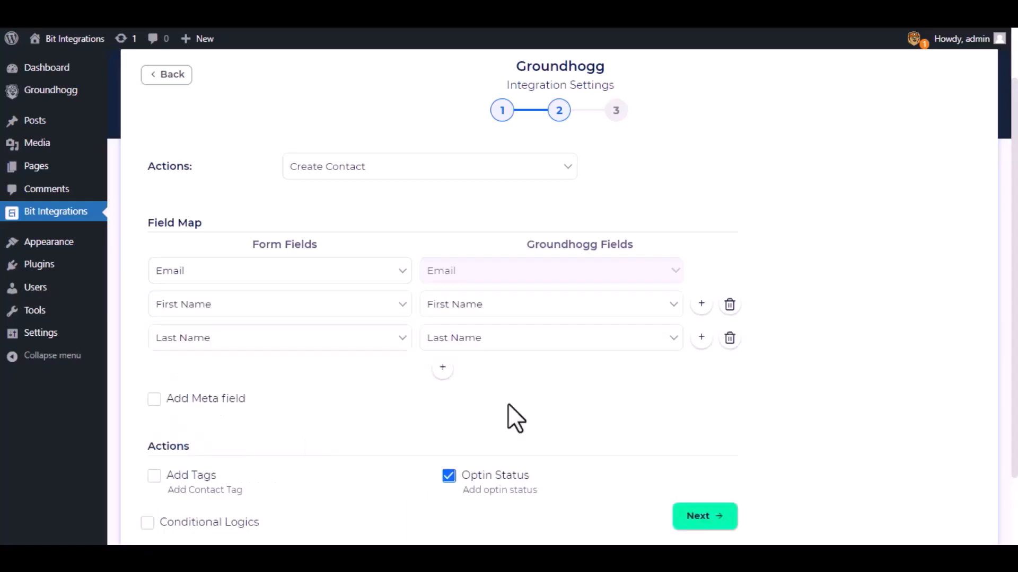
- Leave meta fields and conditional logic off, then finish and save the integration
left_click(154, 401)
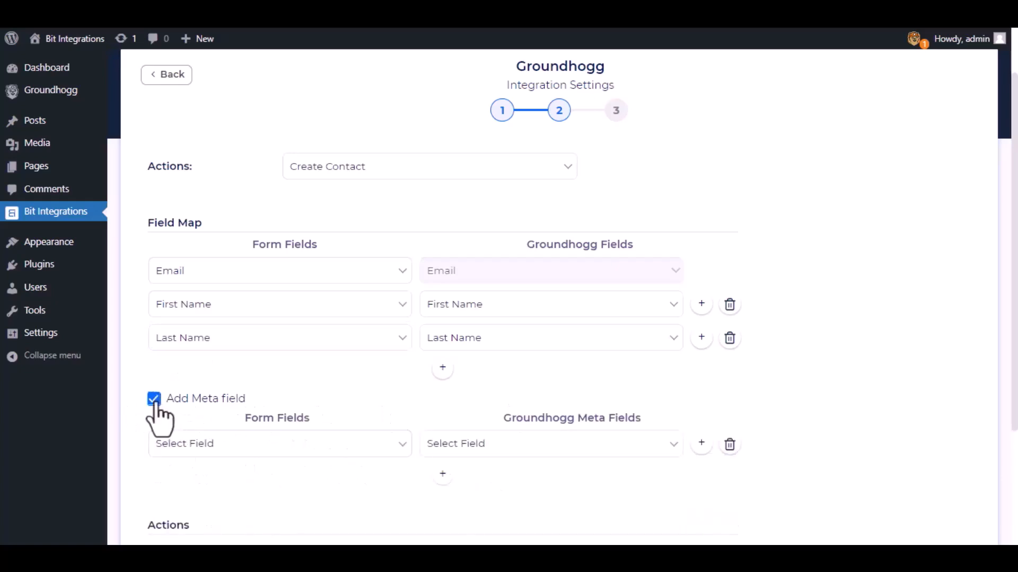
left_click(154, 401)
scroll(290, 373, "down", 2)
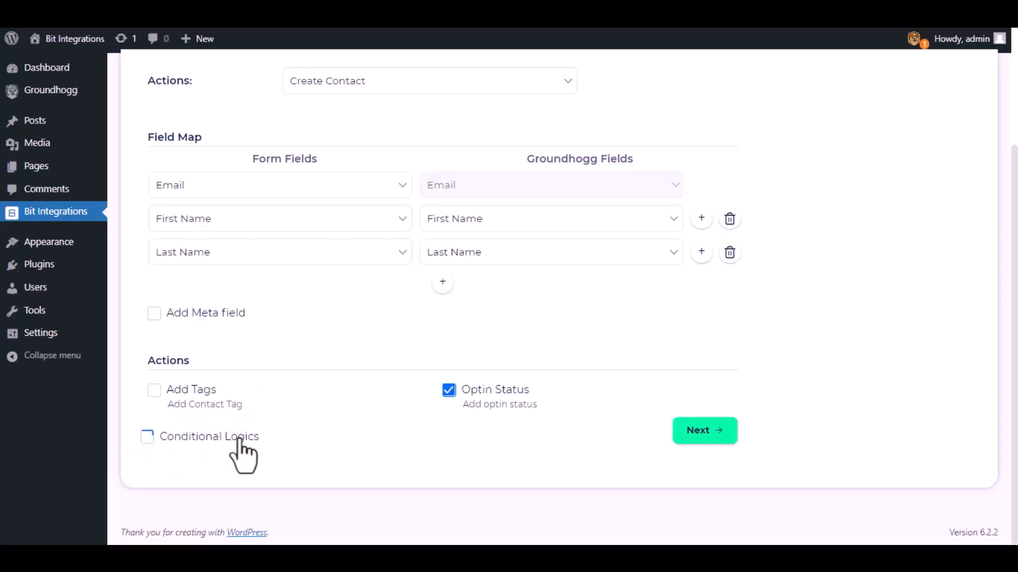
left_click(147, 436)
scroll(227, 447, "down", 2)
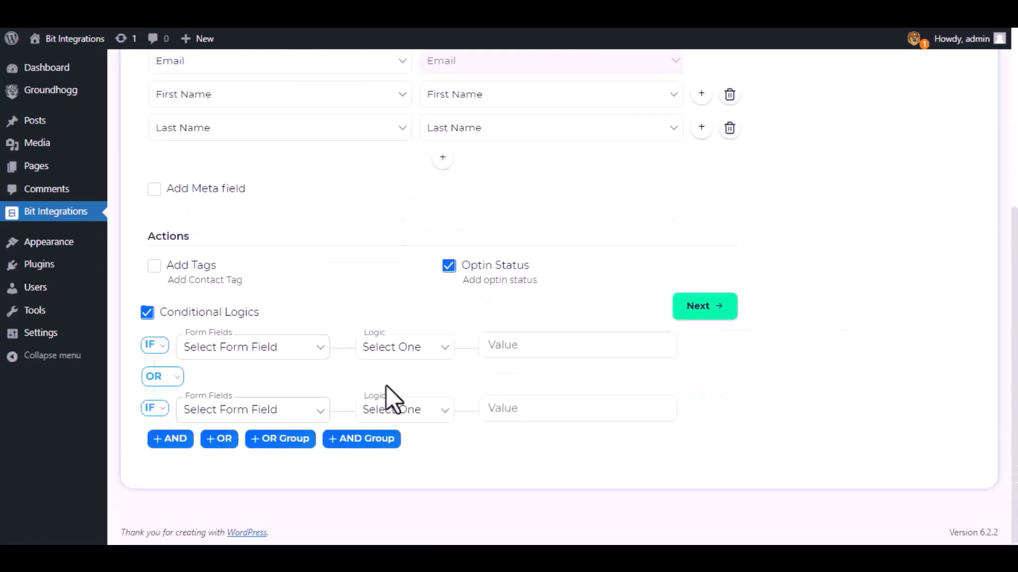
left_click(147, 312)
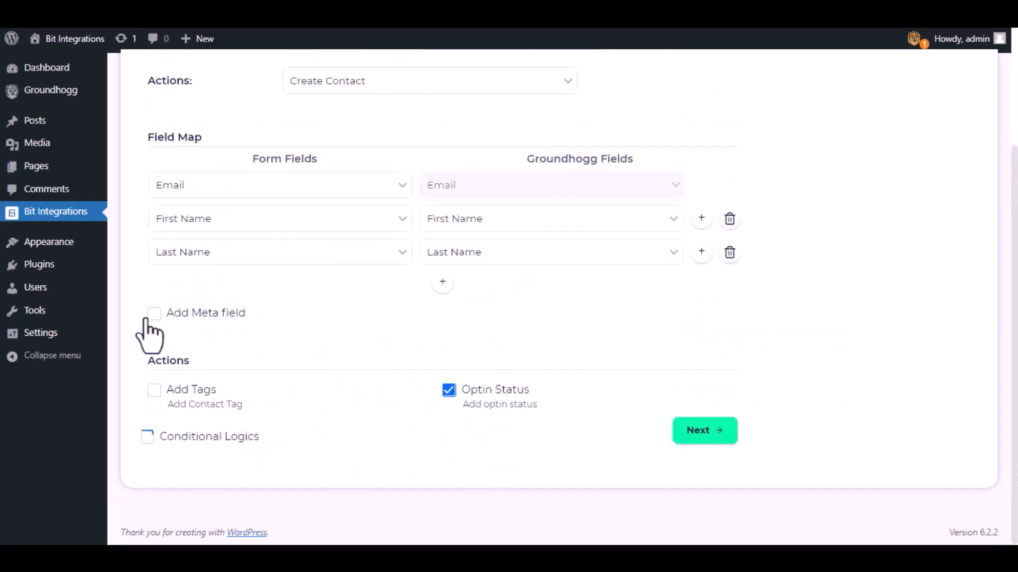
left_click(705, 430)
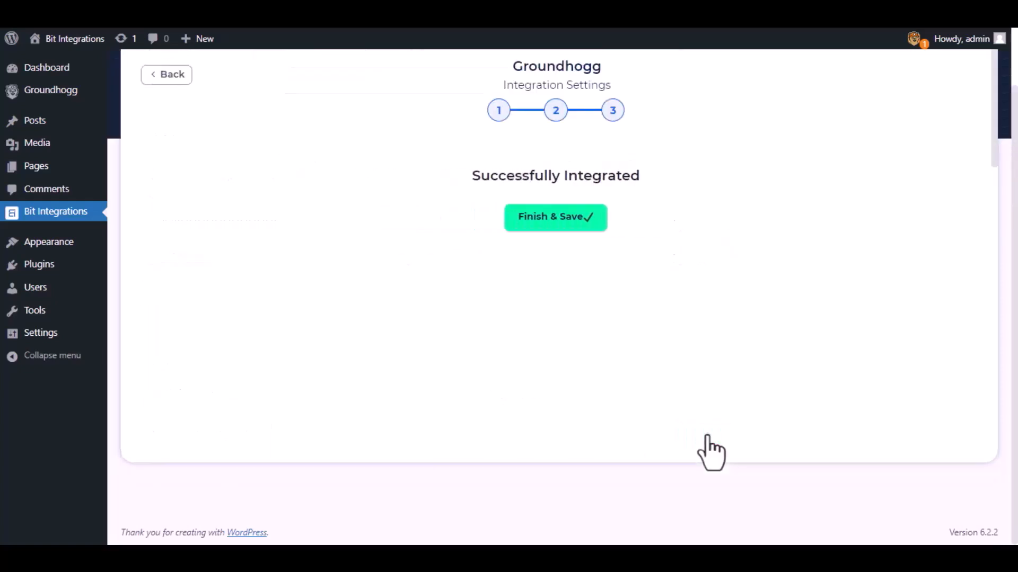
left_click(553, 222)
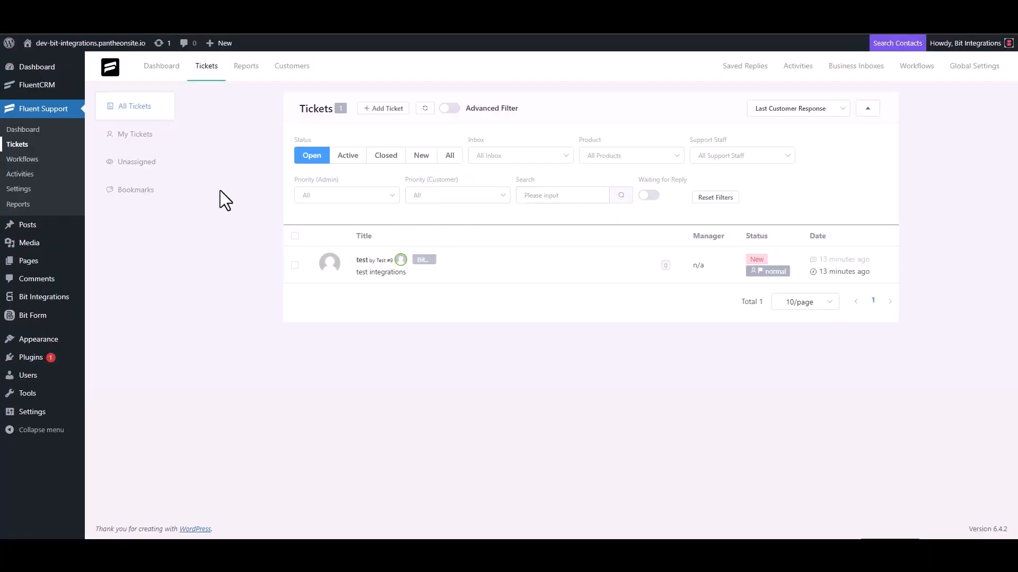
- Start a new ticket, search the contact's e-mail, and choose to create a new contact
left_click(385, 110)
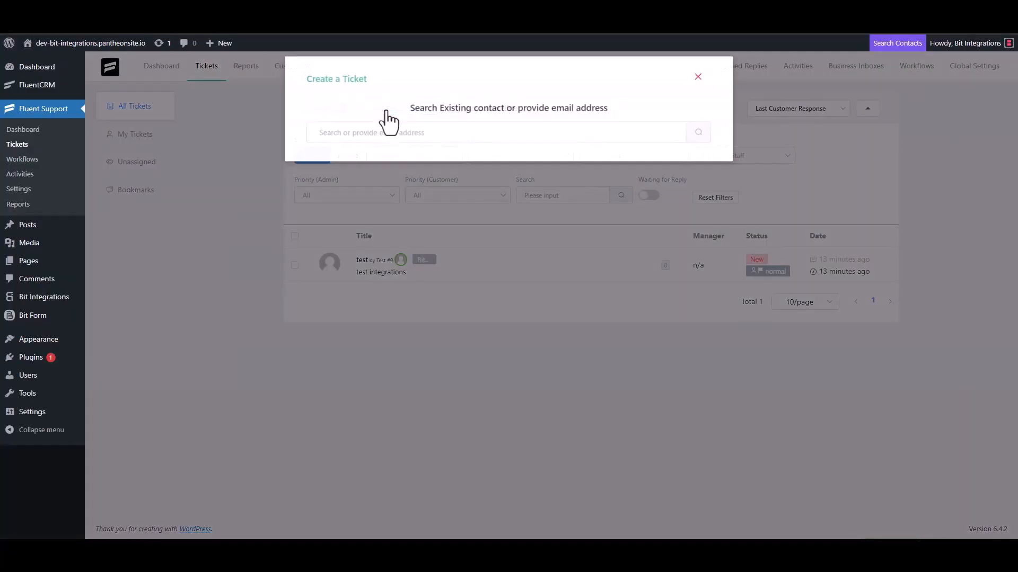
left_click(370, 139)
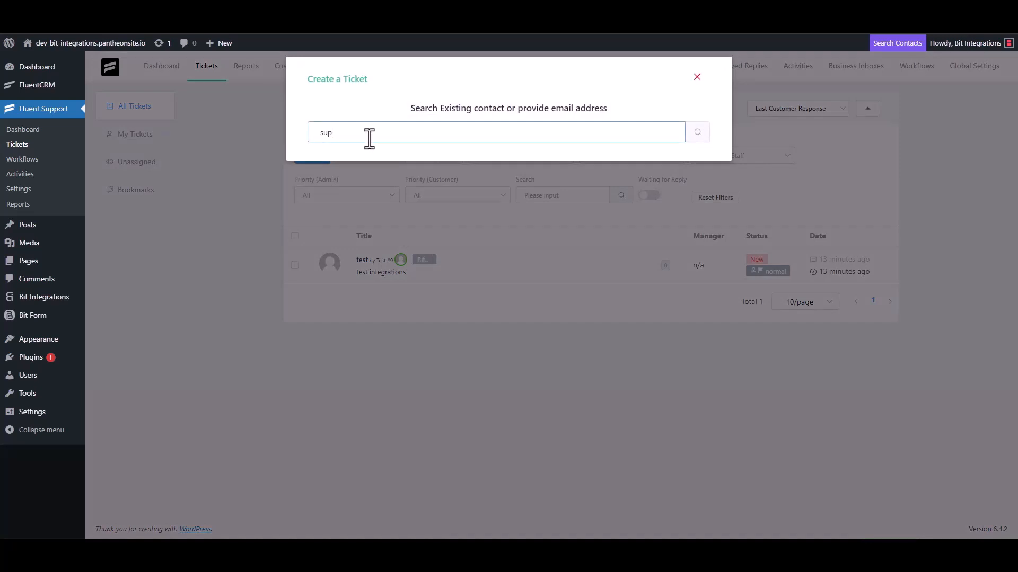
left_click(702, 136)
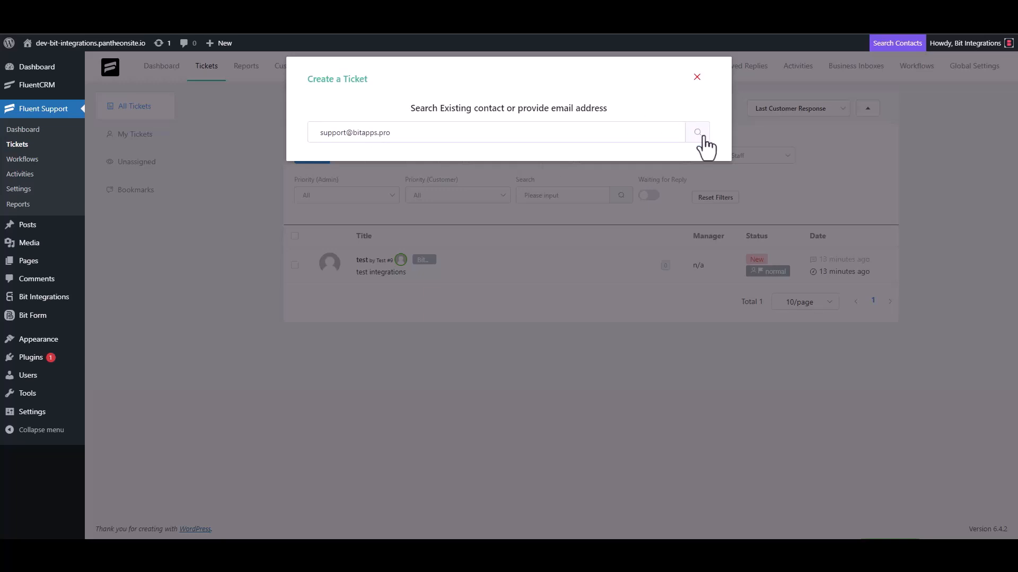
left_click(353, 211)
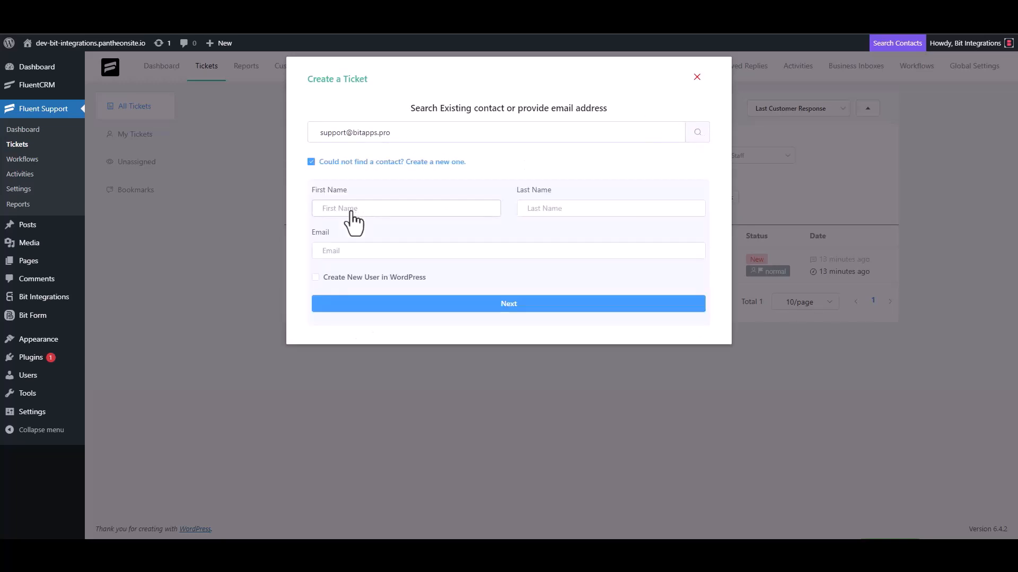
- Enter the new contact's first name, last name and e-mail, then continue
left_click(359, 210)
type("B")
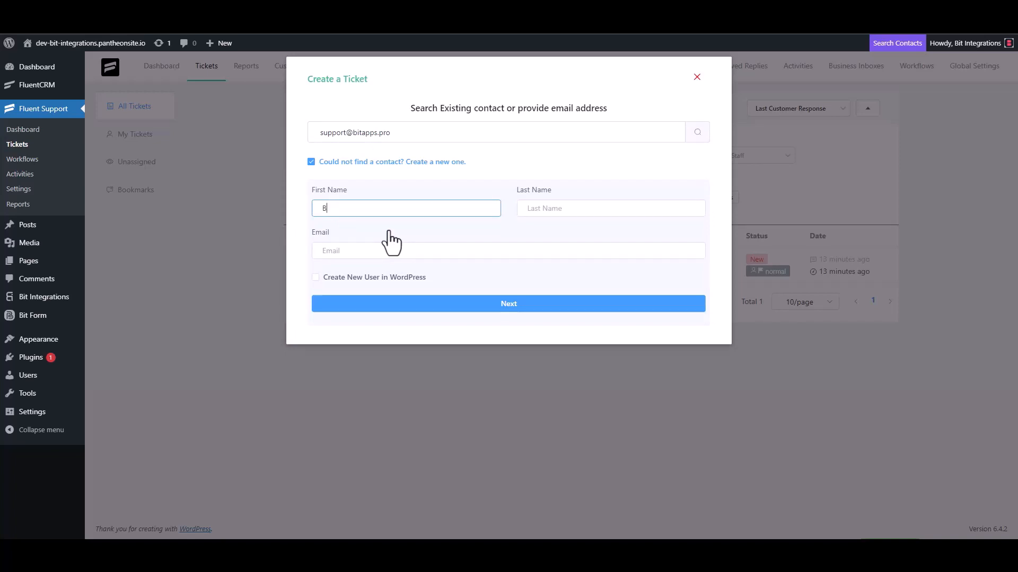
type("it")
left_click(550, 210)
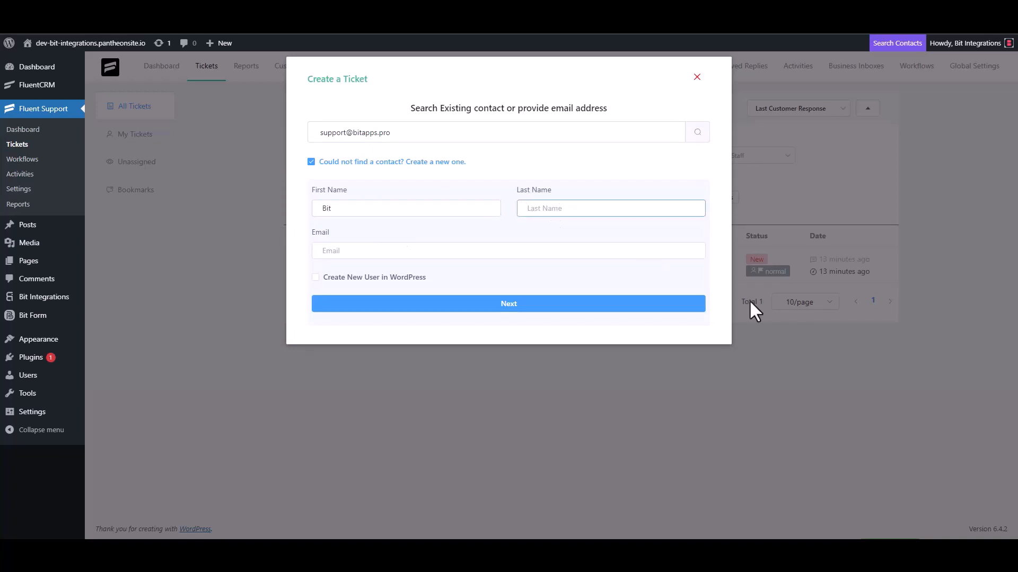
type("U")
key("BackSpace")
type("Integrations")
left_click(403, 253)
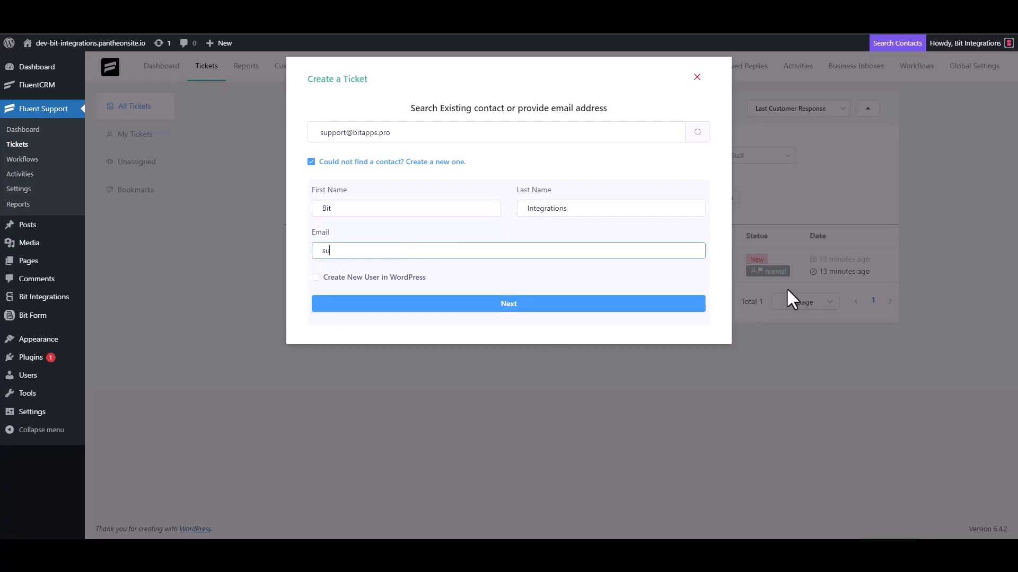
left_click(540, 306)
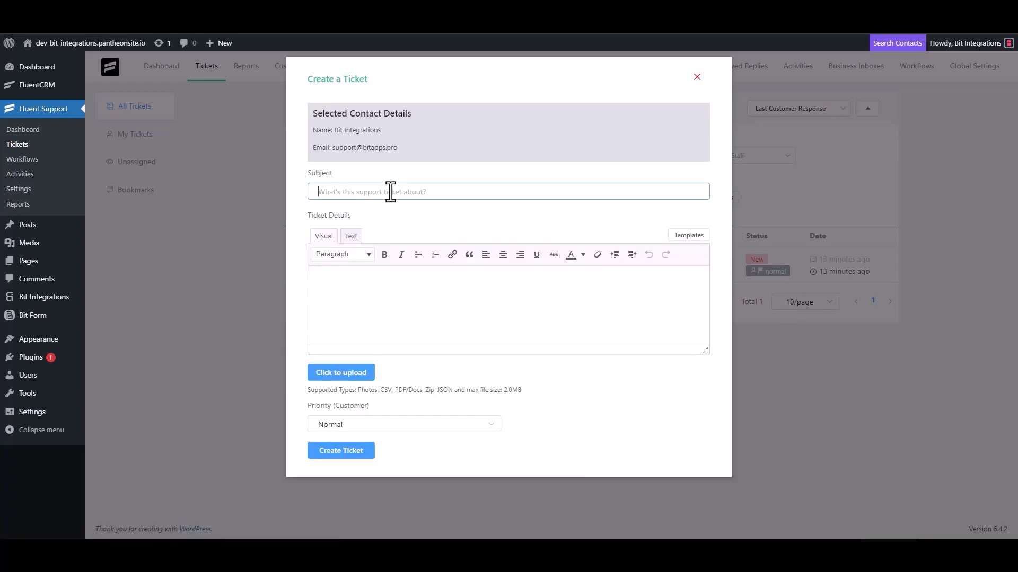
- Submit a Fluent Support ticket with subject and details 'bit integrations', then open Groundhogg to verify
type("bit integrations")
left_click(370, 281)
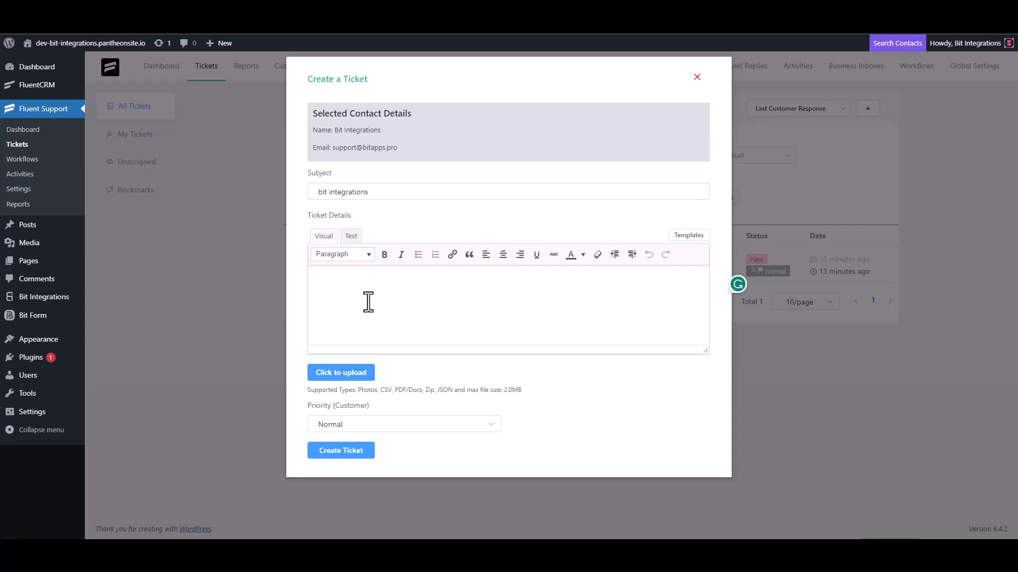
type("bit Integrations")
left_click(342, 453)
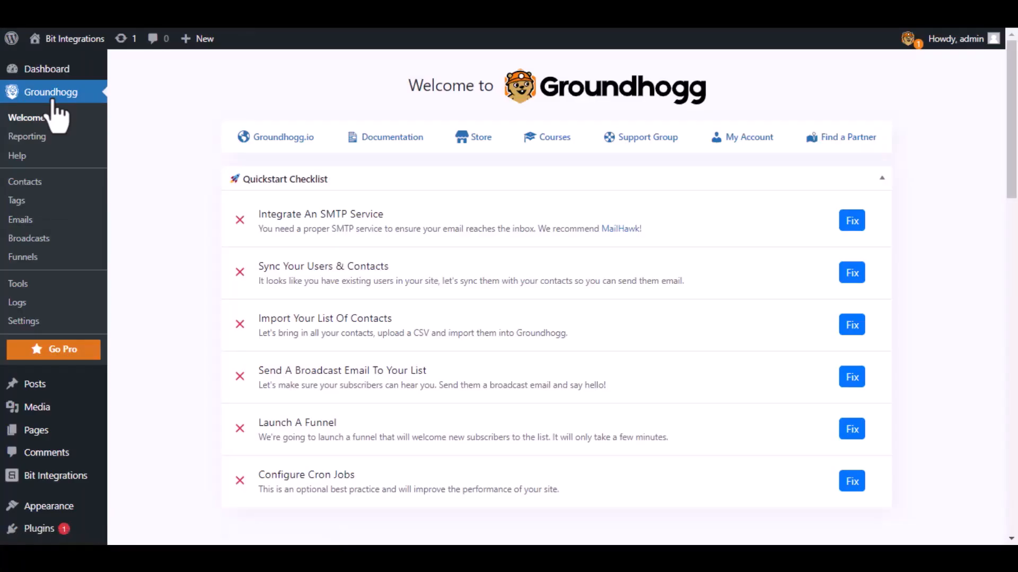
left_click(36, 182)
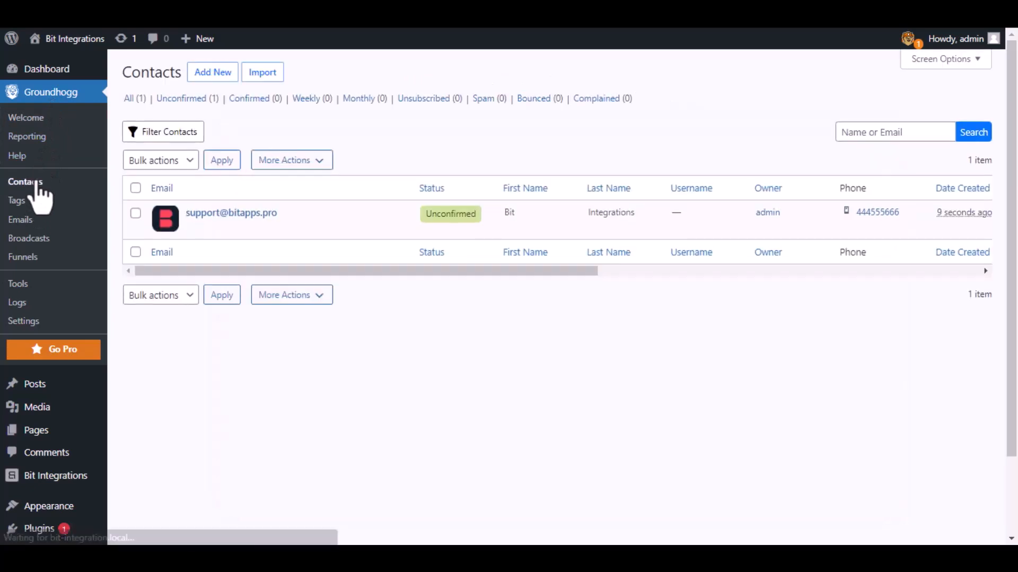